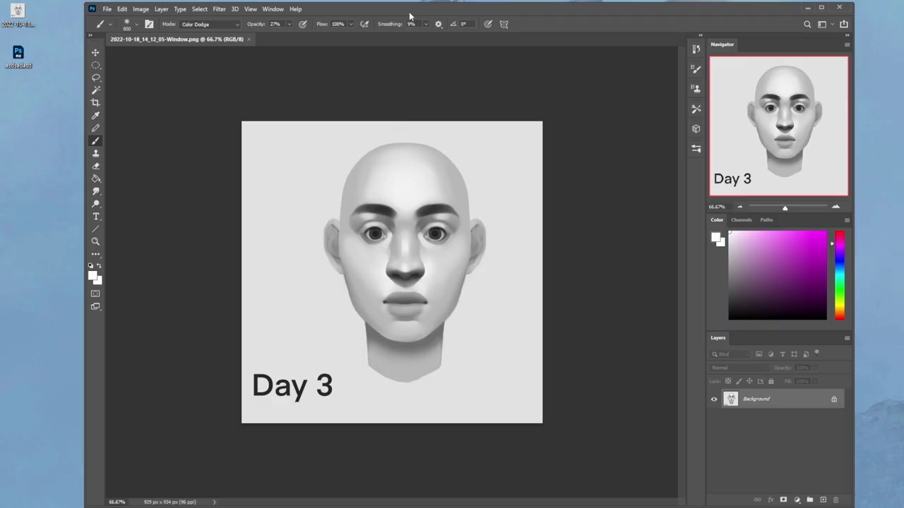
Step: Maximize the program window and reduce the brush size to 175 px
double_click(409, 11)
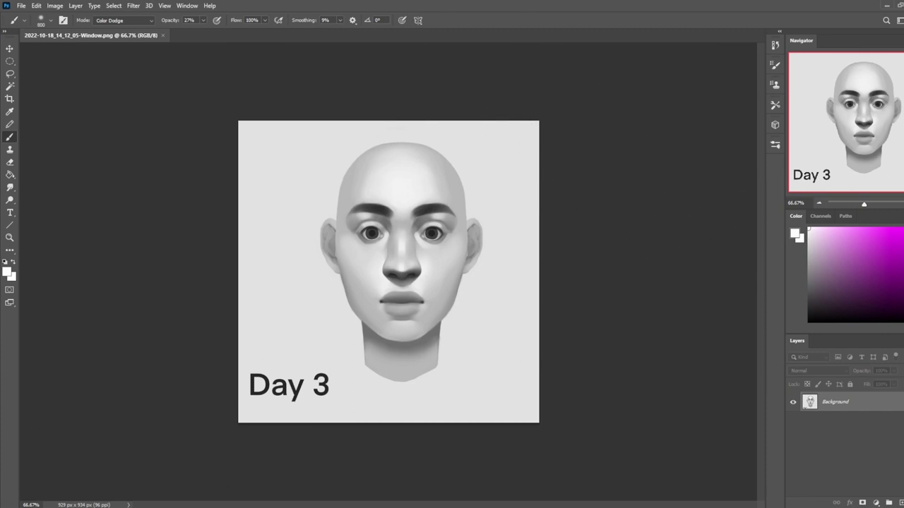
left_click(685, 159)
key("bracketleft")
key("bracketleft")
key("bracketleft")
key("bracketleft")
key("bracketleft")
key("bracketleft")
key("bracketleft")
key("bracketleft")
Step: Extend the canvas upward and to the right to 1049 x 1027 px with Crop and fill the white strips with the sampled background grey
key("c")
left_click_drag(539, 121, 560, 107)
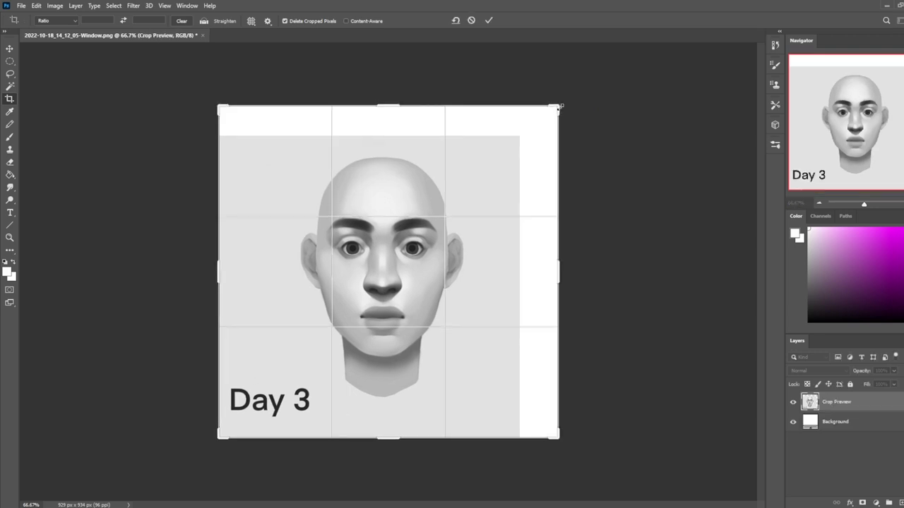
key("Return")
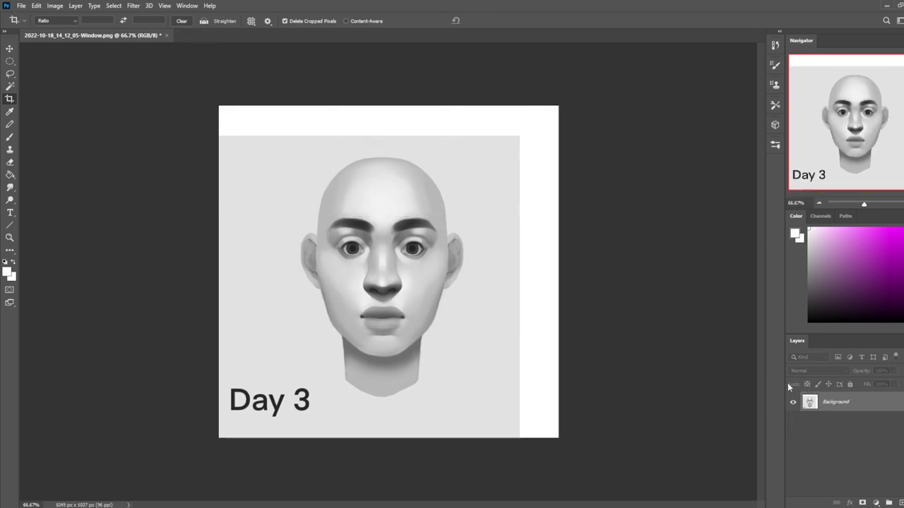
key("g")
left_click(516, 175, "alt")
left_click(534, 169)
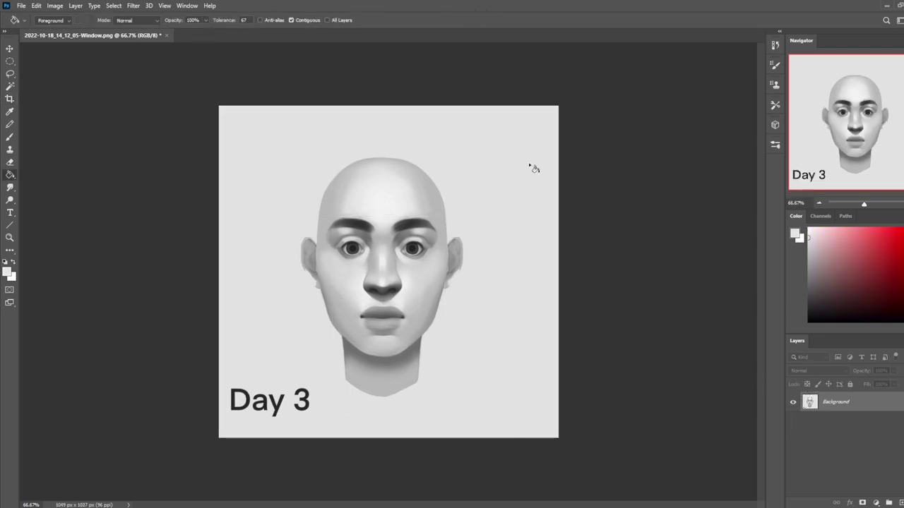
Step: Undo the fill and the canvas extension, and revert the image to its original history snapshot
key("ctrl+z")
key("ctrl+z")
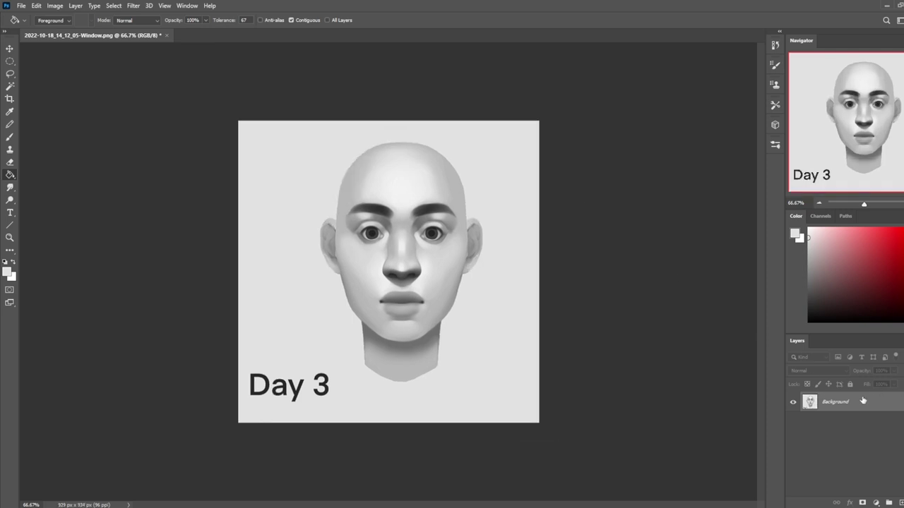
left_click(774, 45)
left_click(716, 77)
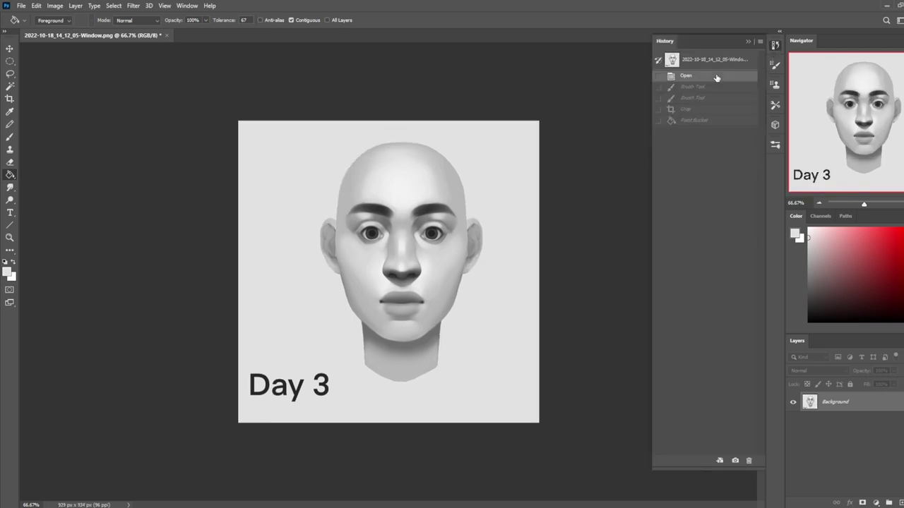
left_click(716, 60)
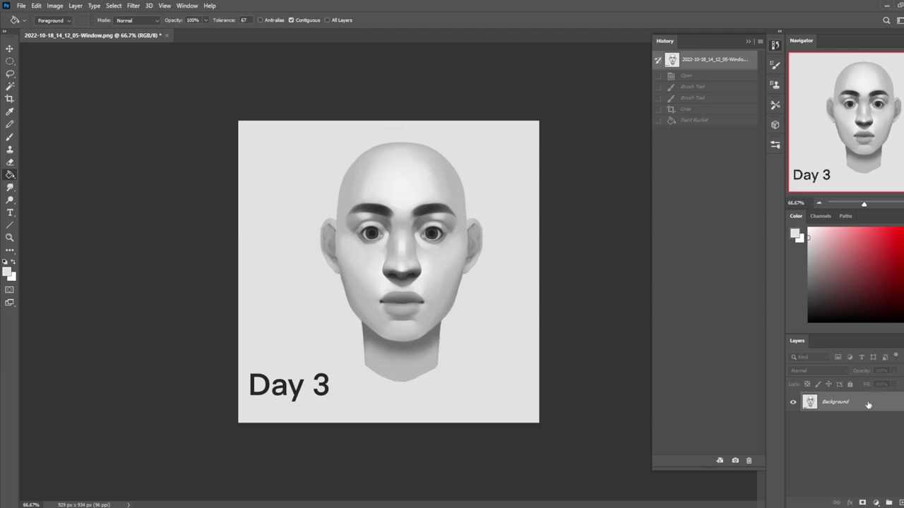
Step: Convert the Background into an editable layer and extend the canvas to 1028 x 1033 px with Crop
double_click(867, 405)
key("Return")
left_click(748, 41)
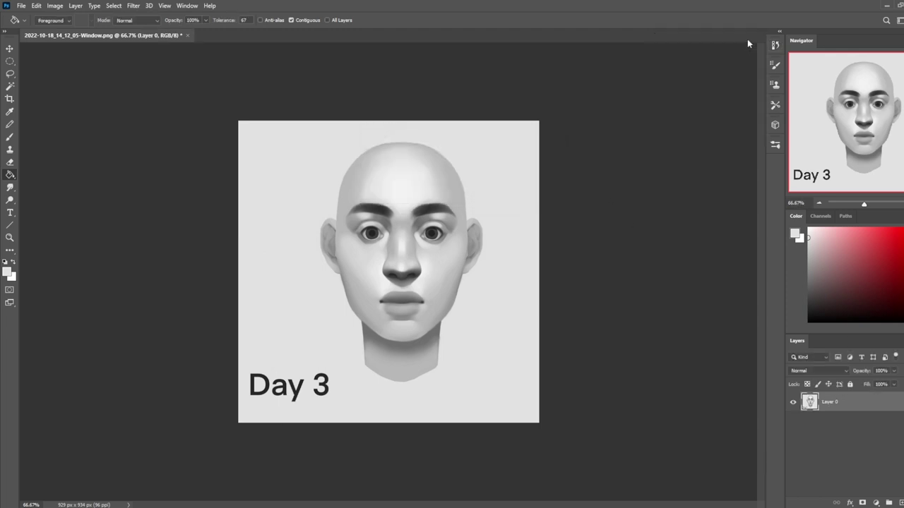
key("c")
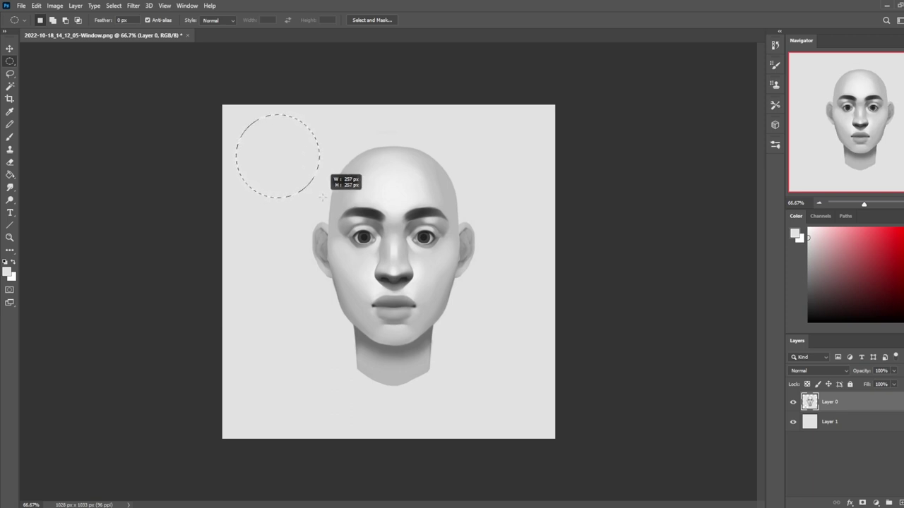
Step: Select a circle about 257 px wide beside the top of the head and fill it on a new layer with grey sampled from the forehead's edge
left_click_drag(322, 197, 322, 197)
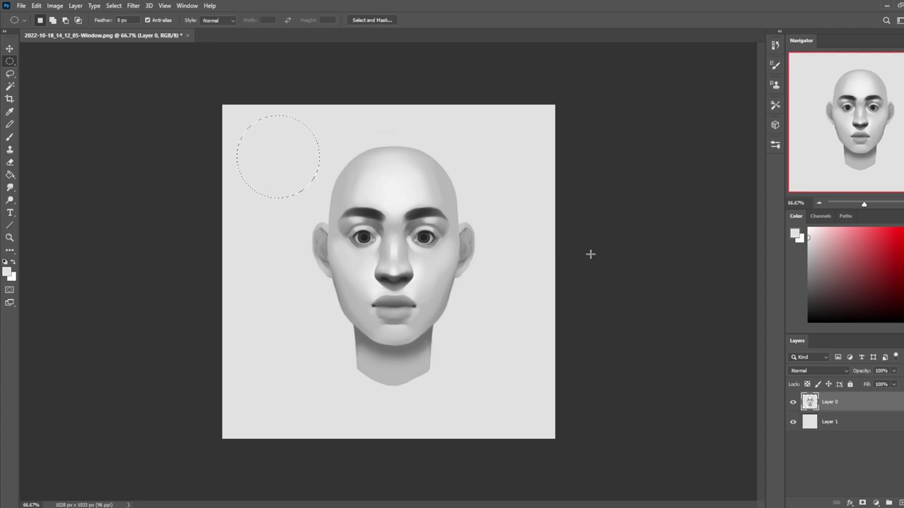
key("g")
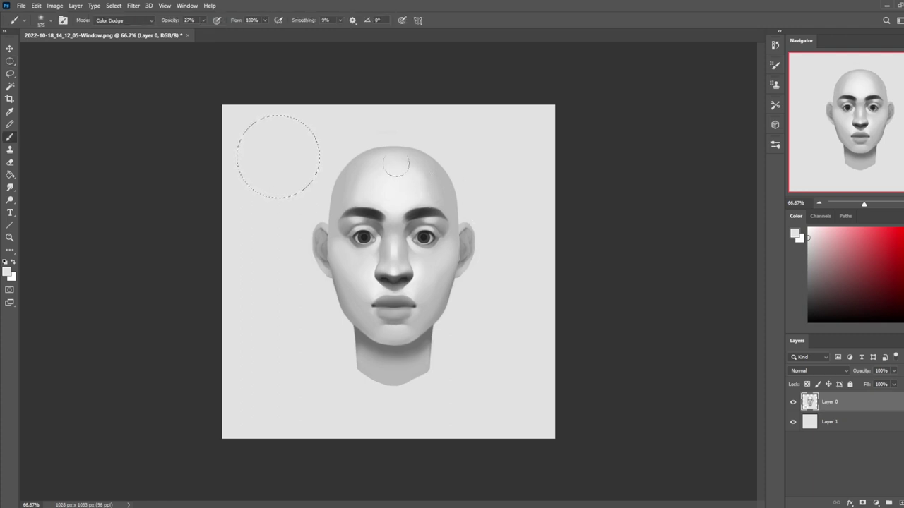
left_click(346, 203, "alt")
left_click(455, 186, "alt")
left_click(446, 179, "alt")
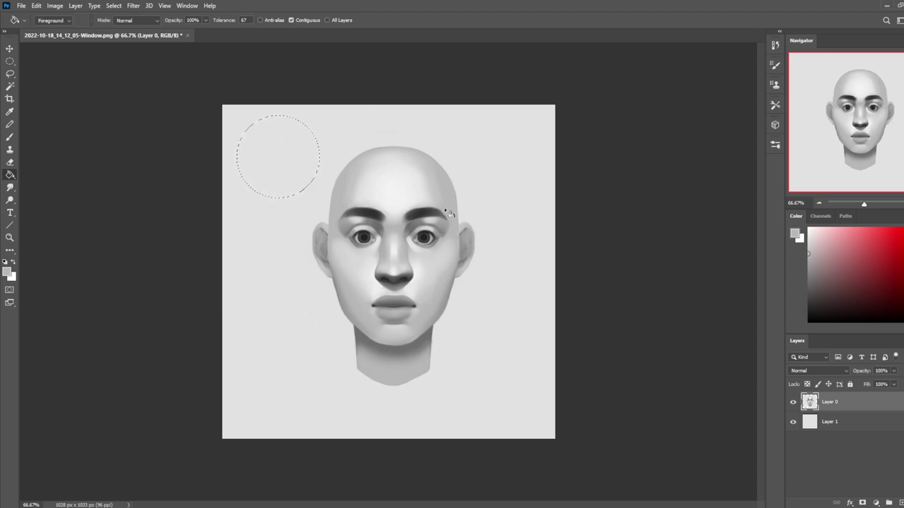
left_click(900, 502)
left_click(290, 182)
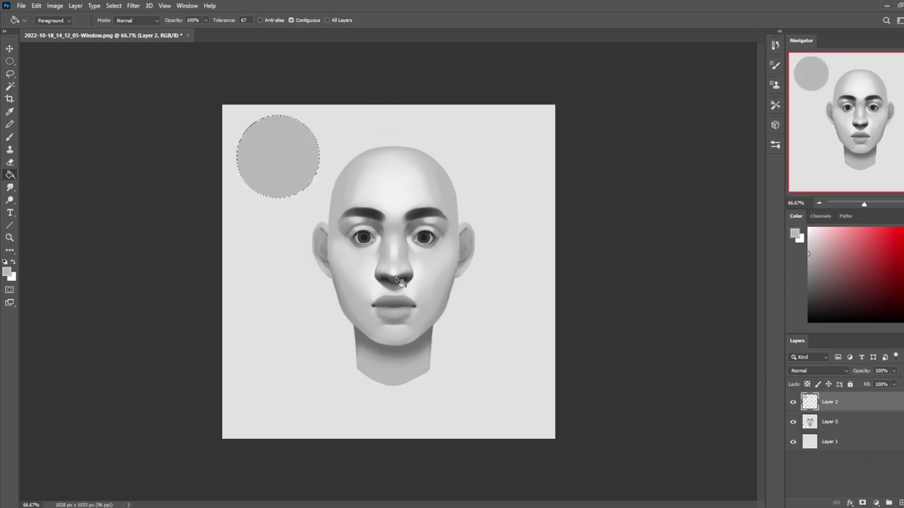
Step: Deselect the circle and lock the transparent pixels of its layer, with the Brush tool active
key("m")
right_click(442, 219)
left_click(470, 225)
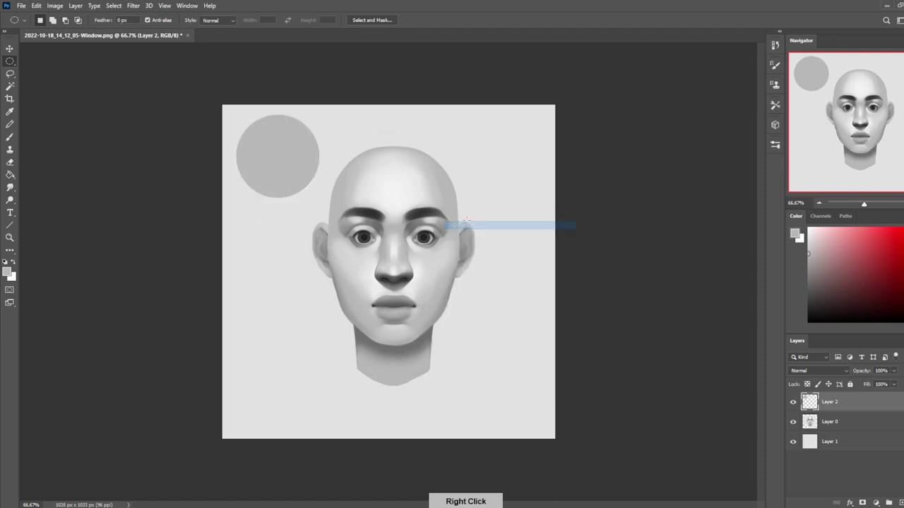
key("b")
left_click(807, 384)
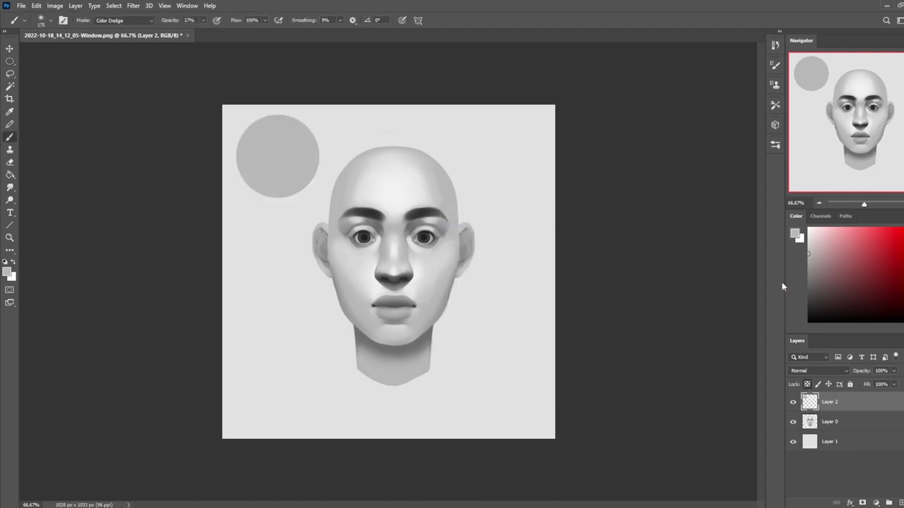
Step: Choose a different brush preset and set its size to 400 px
right_click(414, 182)
double_click(463, 329)
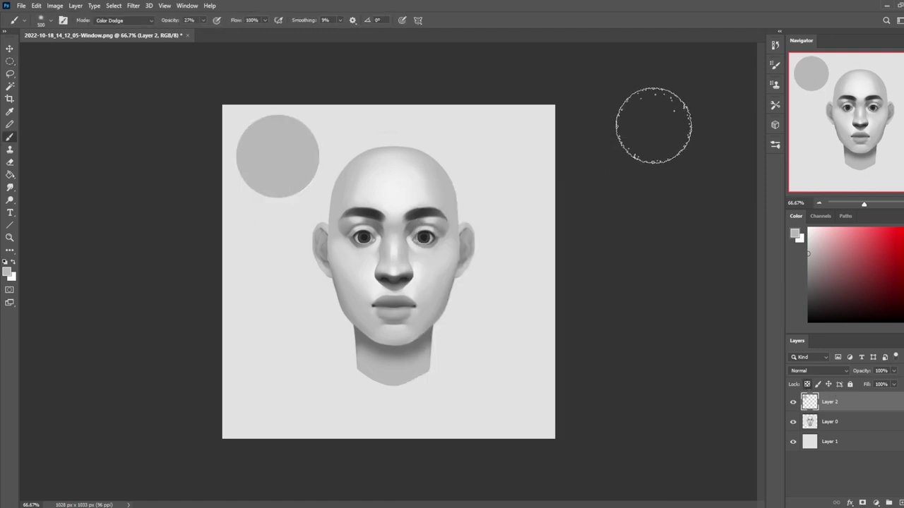
key("bracketright")
key("bracketright")
key("bracketright")
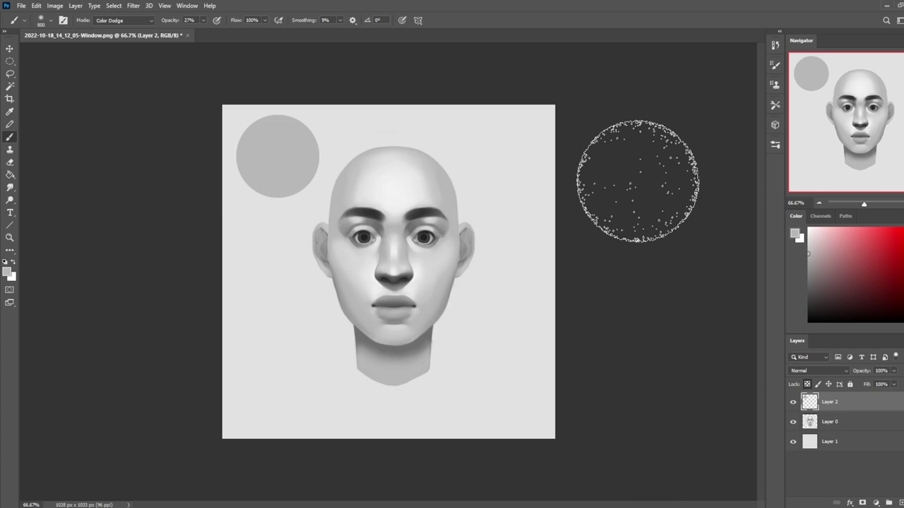
key("bracketleft")
key("bracketleft")
key("bracketleft")
key("bracketleft")
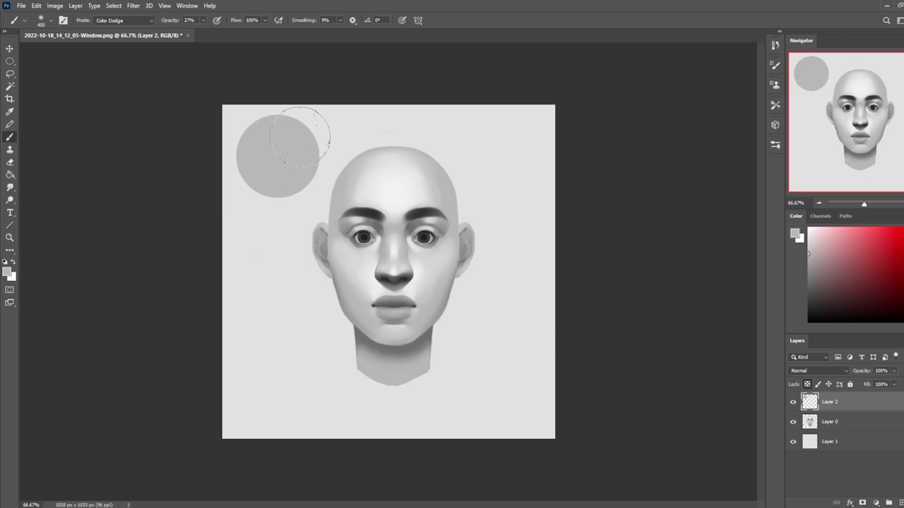
Step: On a new layer, sketch a triangle, circle and cylinder beside the neck and a rayed sun above them with a red 10 px brush
left_click(886, 242)
key("bracketleft")
key("bracketleft")
key("bracketleft")
key("bracketleft")
key("bracketleft")
key("bracketleft")
key("bracketleft")
key("bracketleft")
key("bracketleft")
key("bracketleft")
key("bracketleft")
key("bracketleft")
key("bracketleft")
key("bracketleft")
key("bracketleft")
key("bracketleft")
key("bracketleft")
key("bracketleft")
key("ctrl+shift+alt+n")
mouse_move(460, 325)
left_mouse_down()
mouse_move(481, 354)
mouse_move(458, 325)
mouse_move(511, 340)
left_mouse_up()
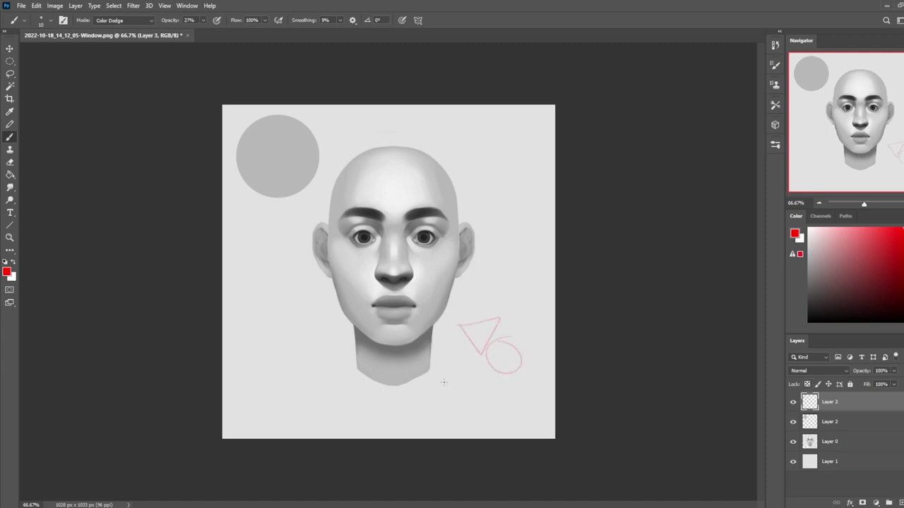
mouse_move(444, 382)
left_mouse_down()
mouse_move(464, 348)
mouse_move(480, 368)
mouse_move(457, 390)
left_mouse_up()
left_click_drag(496, 209, 516, 206)
Step: Try a red cone sketch beneath the sun and undo its strokes
mouse_move(493, 260)
left_mouse_down()
mouse_move(529, 257)
mouse_move(515, 276)
mouse_move(532, 251)
left_mouse_up()
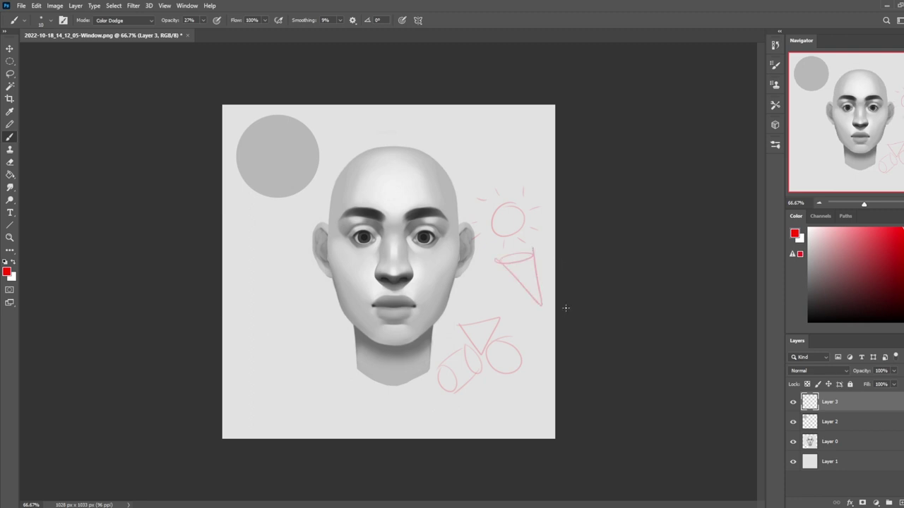
key("ctrl+z")
key("ctrl+z")
key("ctrl+z")
Step: Draw a red arrow from the sun toward the shapes, and add strokes below the cylinder and along the triangle's upper edge
mouse_move(505, 272)
left_mouse_down()
mouse_move(496, 309)
mouse_move(510, 298)
left_mouse_up()
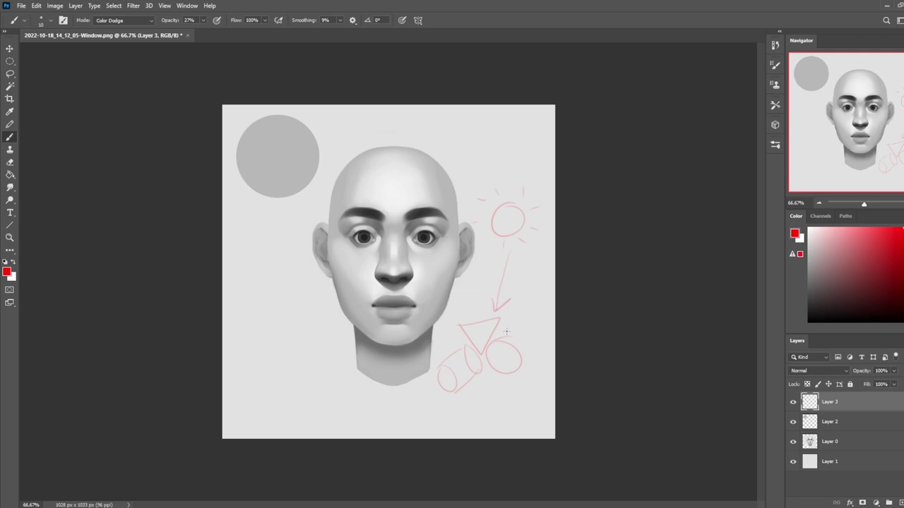
left_click_drag(476, 410, 469, 387)
mouse_move(466, 397)
left_mouse_down()
mouse_move(469, 387)
mouse_move(484, 397)
left_mouse_up()
mouse_move(459, 324)
left_mouse_down()
mouse_move(493, 311)
mouse_move(499, 322)
left_mouse_up()
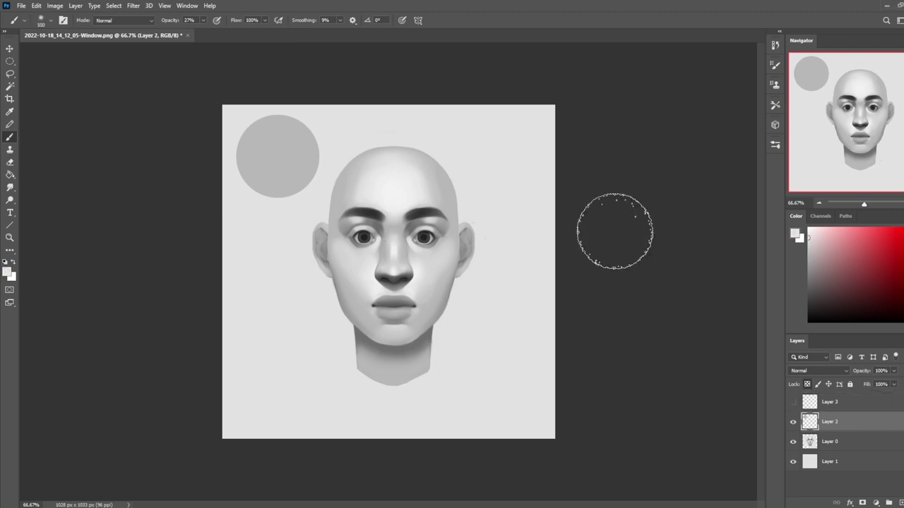
Step: Sample the light forehead tone and brush it over the grey circle, setting the brush opacity to 40%
key("alt")
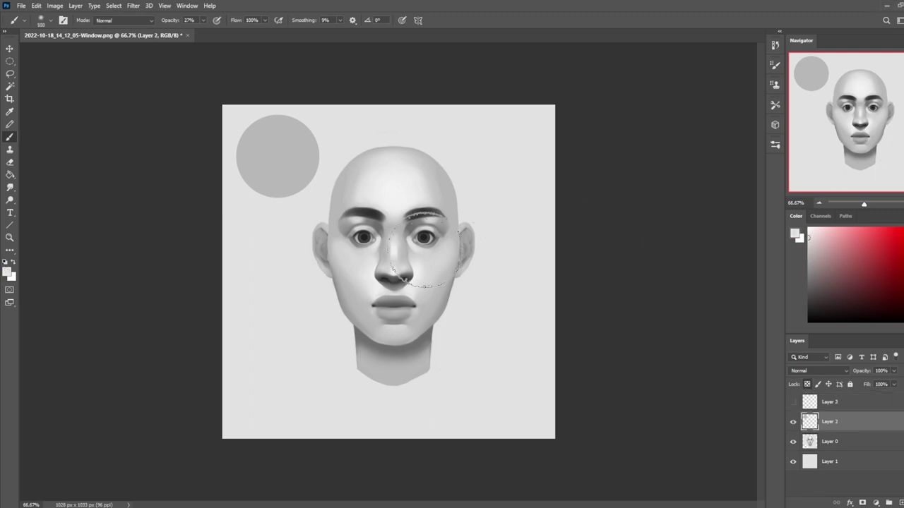
left_click(452, 262, "alt")
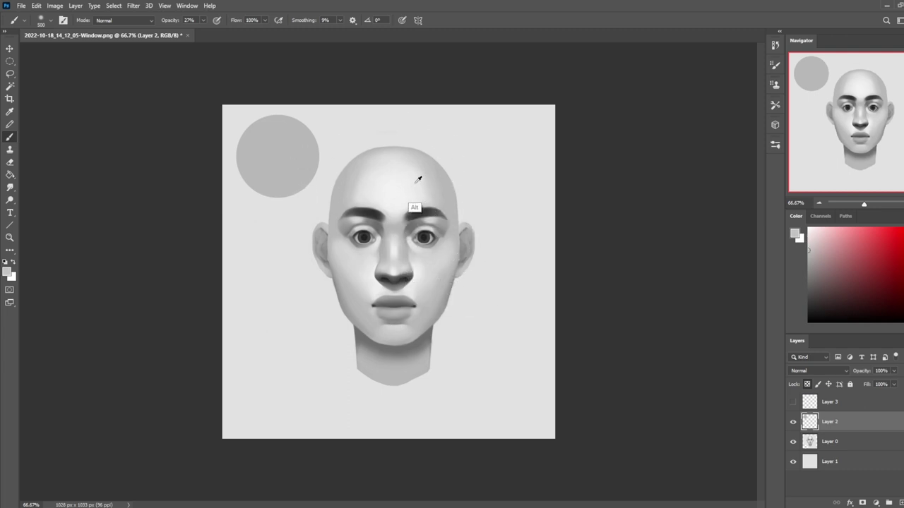
left_click(375, 162, "alt")
mouse_move(288, 137)
left_mouse_down()
mouse_move(291, 144)
mouse_move(262, 147)
left_mouse_up()
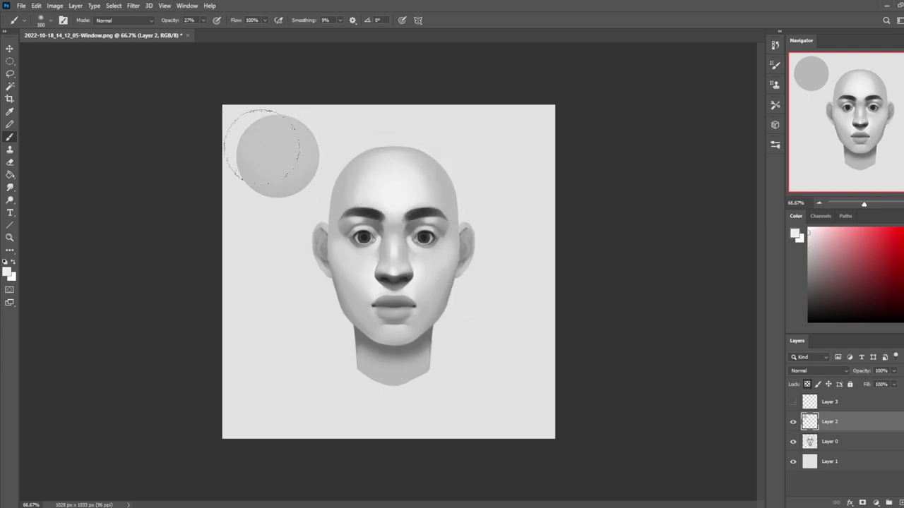
left_click(204, 21)
left_click_drag(205, 31, 210, 32)
left_click_drag(280, 126, 264, 113)
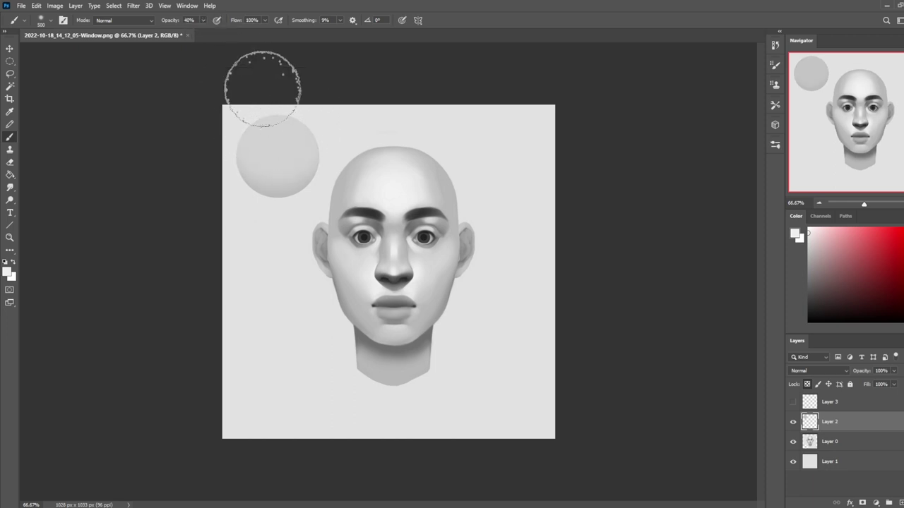
Step: Sample a dark tone from the eye and shade the lower part of the circle, undoing the oversized stroke
left_click(414, 238, "alt")
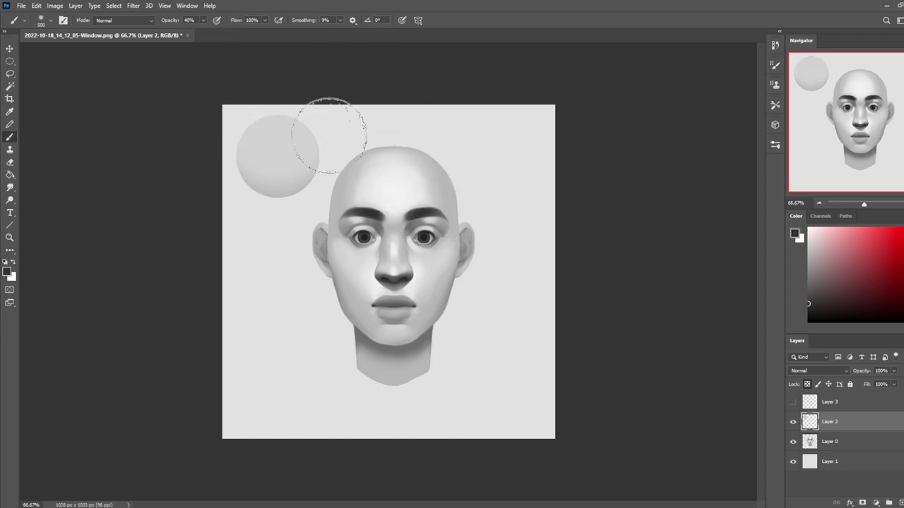
mouse_move(322, 162)
left_mouse_down()
mouse_move(259, 202)
mouse_move(232, 178)
left_mouse_up()
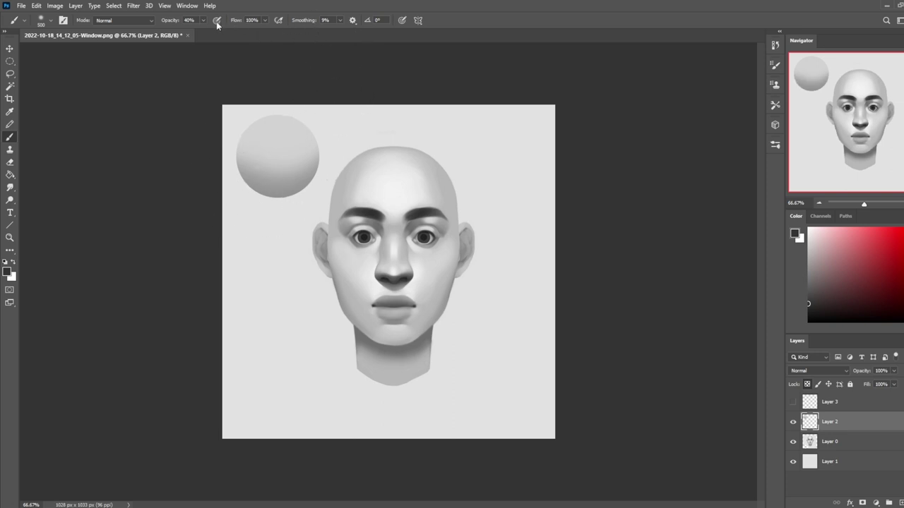
key("ctrl+z")
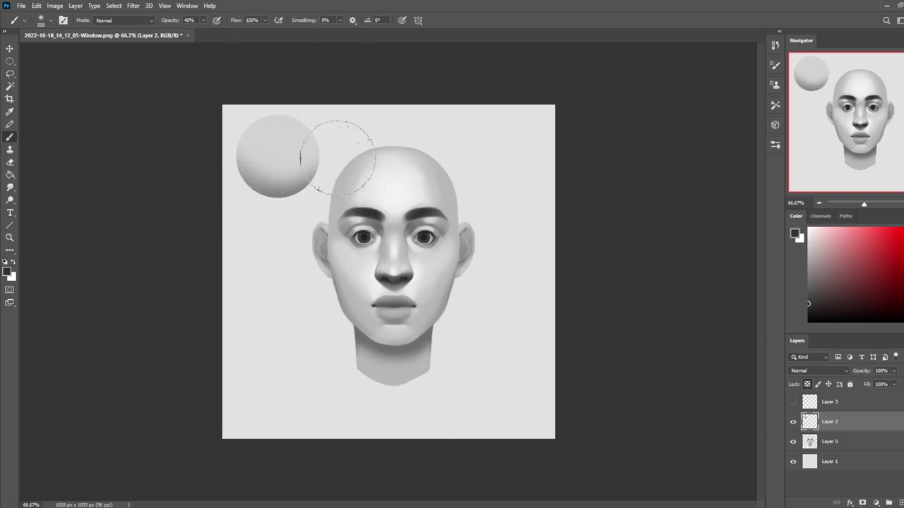
Step: Switch to PortraitStudio, move the sphere next to the bust's head and scale it down to about the head's width
key("alt+Tab")
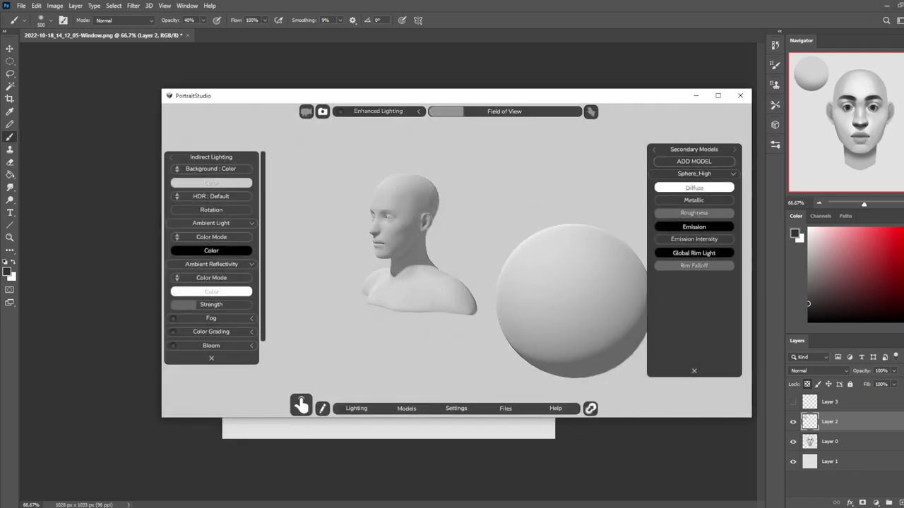
left_click(302, 406)
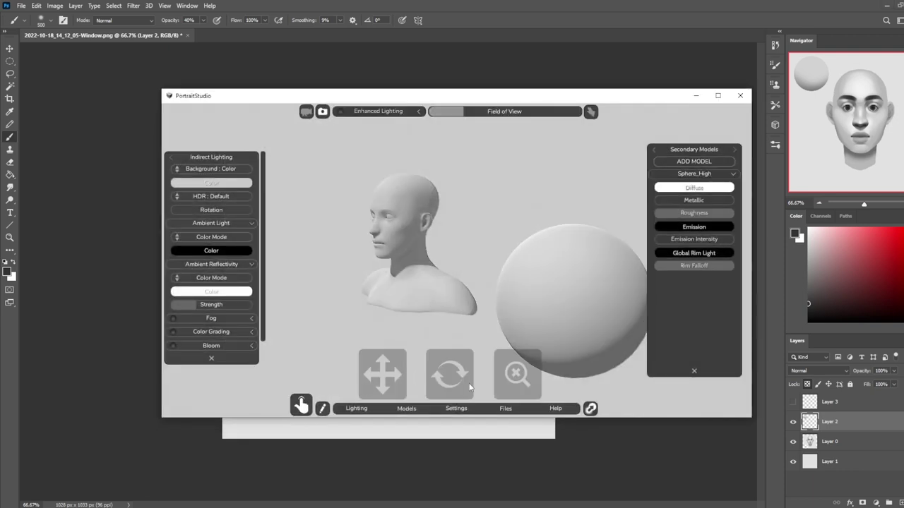
mouse_move(513, 379)
left_mouse_down()
mouse_move(522, 379)
mouse_move(488, 380)
mouse_move(507, 374)
left_mouse_up()
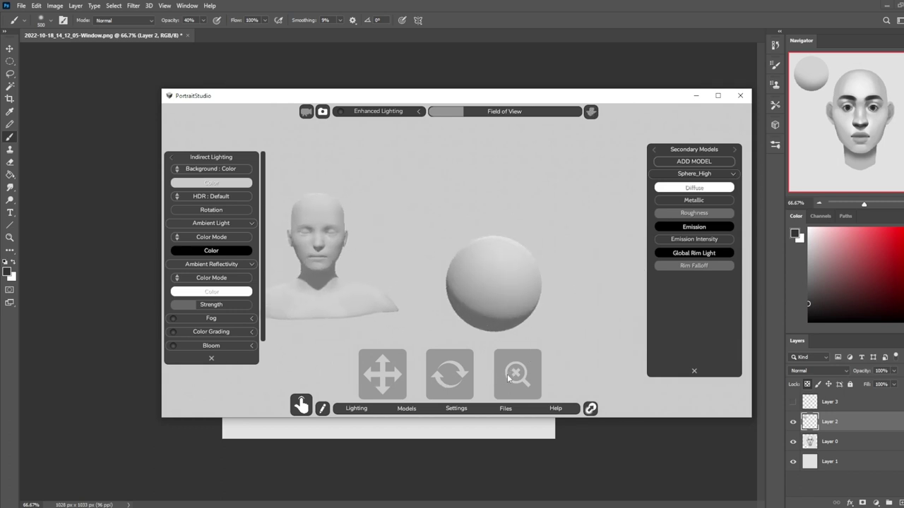
left_click(499, 296)
key("e")
key("w")
left_click_drag(497, 261, 387, 259)
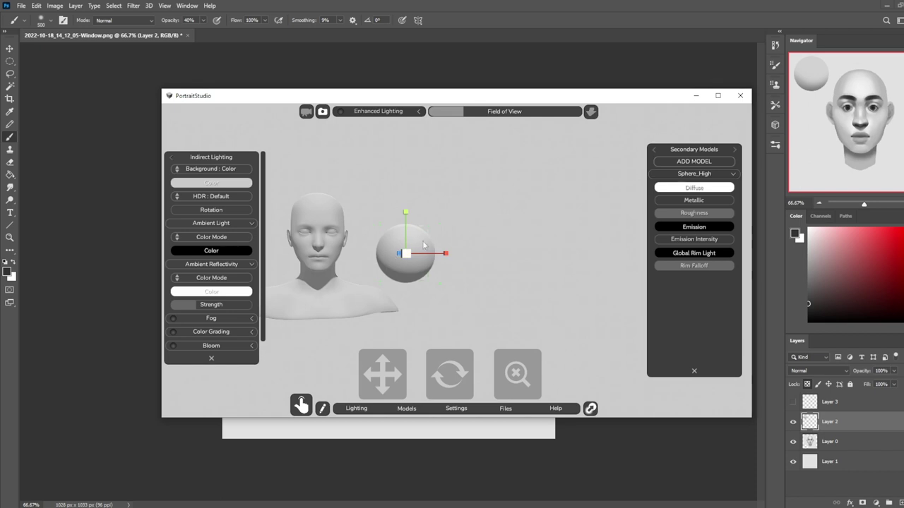
Step: Move the sphere onto the bust's head, and bring it forward until it sits in front of the face
left_click_drag(410, 228, 353, 244)
mouse_move(460, 379)
left_mouse_down()
mouse_move(428, 382)
mouse_move(474, 383)
mouse_move(461, 381)
left_mouse_up()
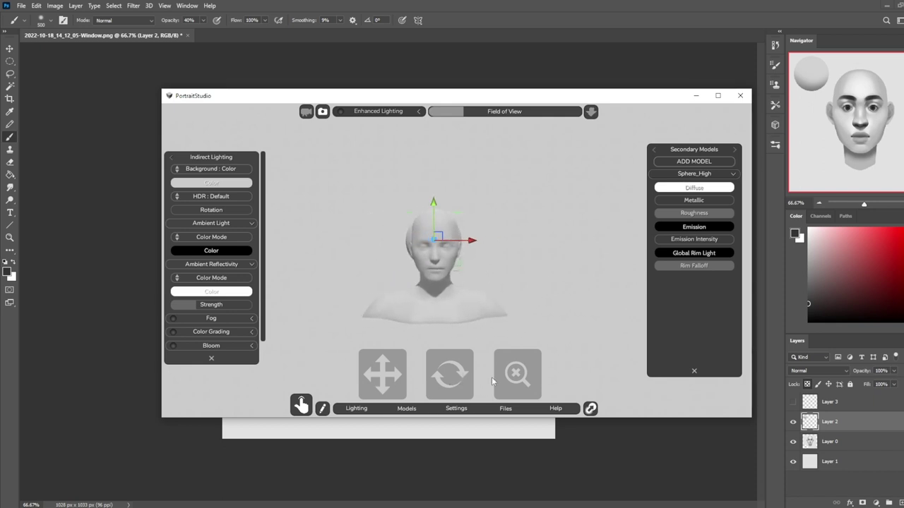
left_click_drag(443, 384, 418, 396)
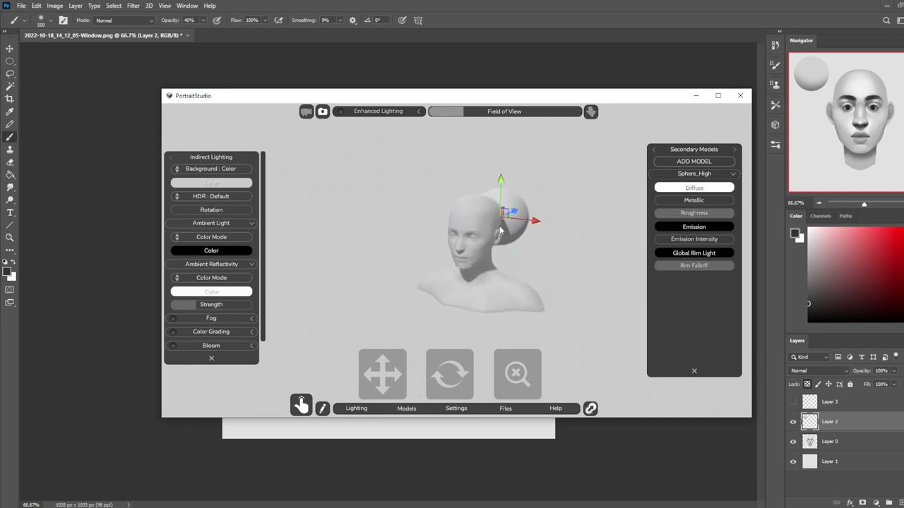
left_click_drag(520, 214, 465, 245)
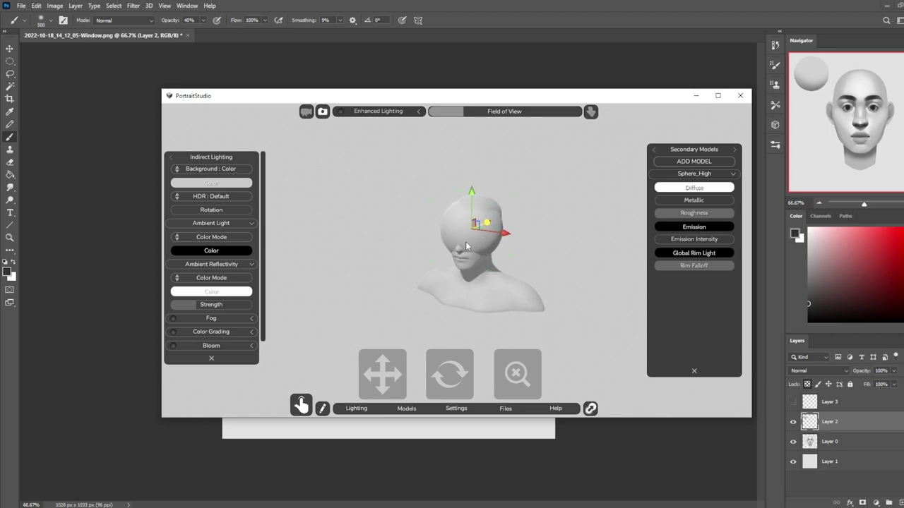
Step: Rescale the sphere in front of the face and move it sideways until it sits beside the bust's head
key("e")
key("w")
key("r")
mouse_move(472, 235)
left_mouse_down()
mouse_move(486, 241)
mouse_move(479, 237)
left_mouse_up()
left_click_drag(458, 376, 524, 369)
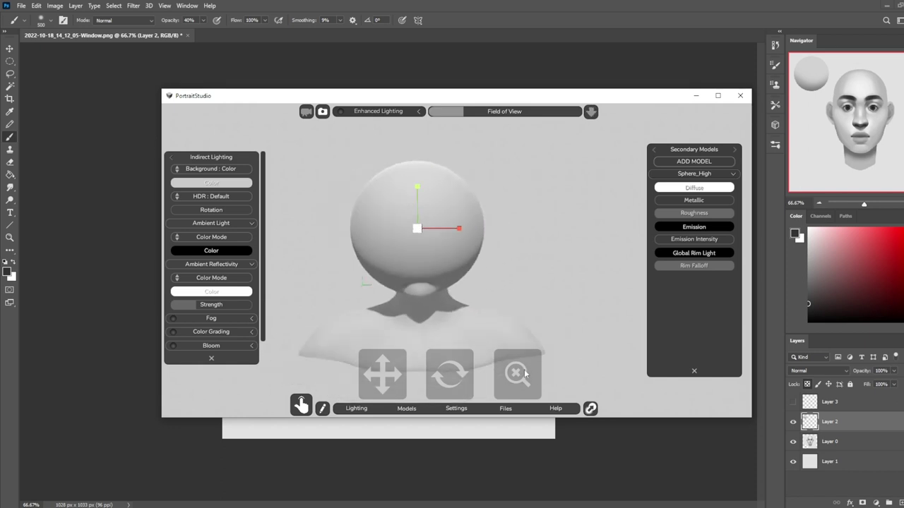
left_click_drag(397, 373, 421, 374)
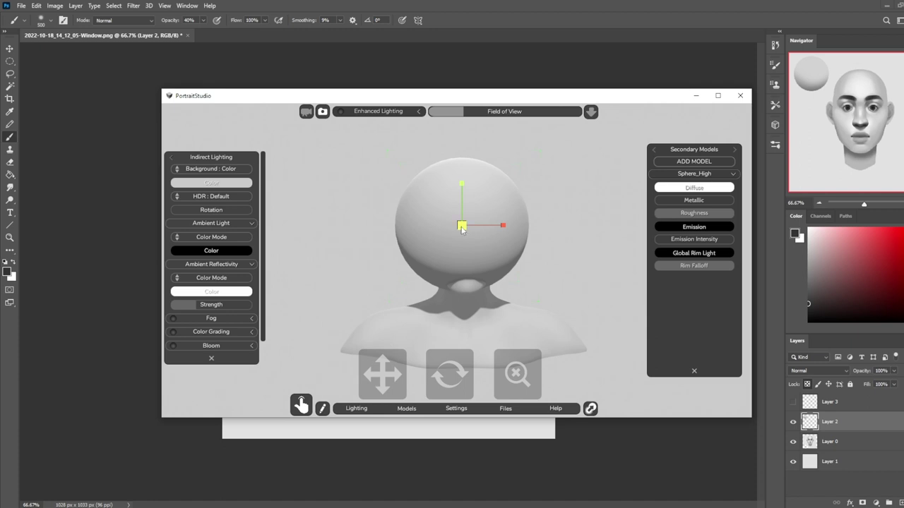
left_click_drag(461, 228, 611, 229)
key("w")
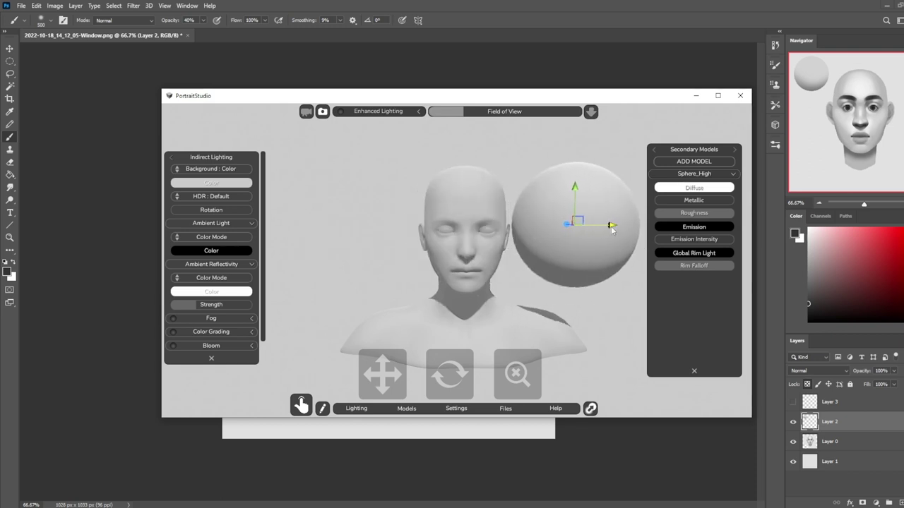
Step: Switch back to Photoshop, shade the circle's lower part with a sampled grey and brush a sampled light tone over its upper part
left_click(696, 95)
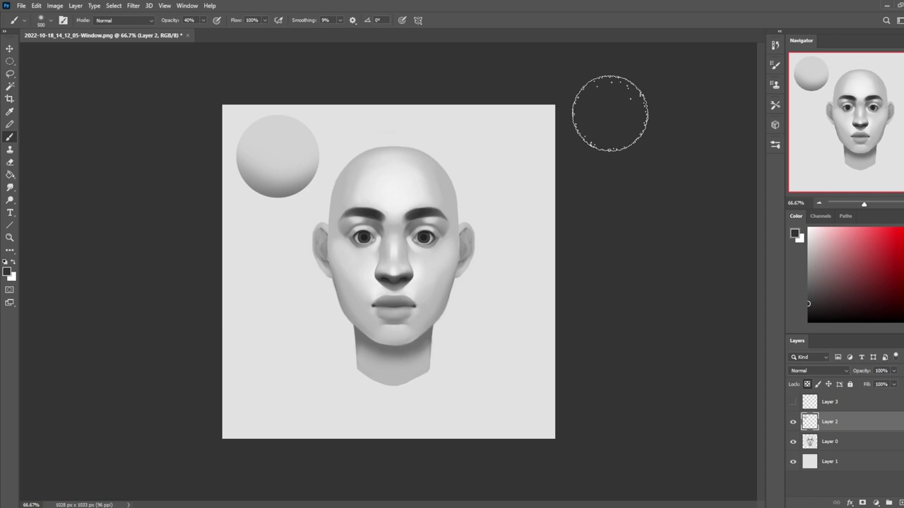
left_click(282, 154, "alt")
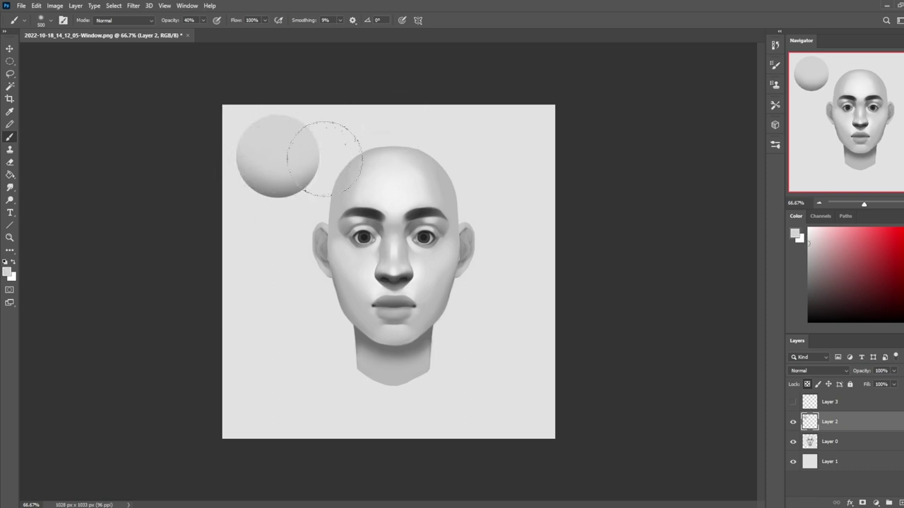
left_click(294, 189, "alt")
mouse_move(310, 168)
left_mouse_down()
mouse_move(257, 185)
mouse_move(241, 177)
left_mouse_up()
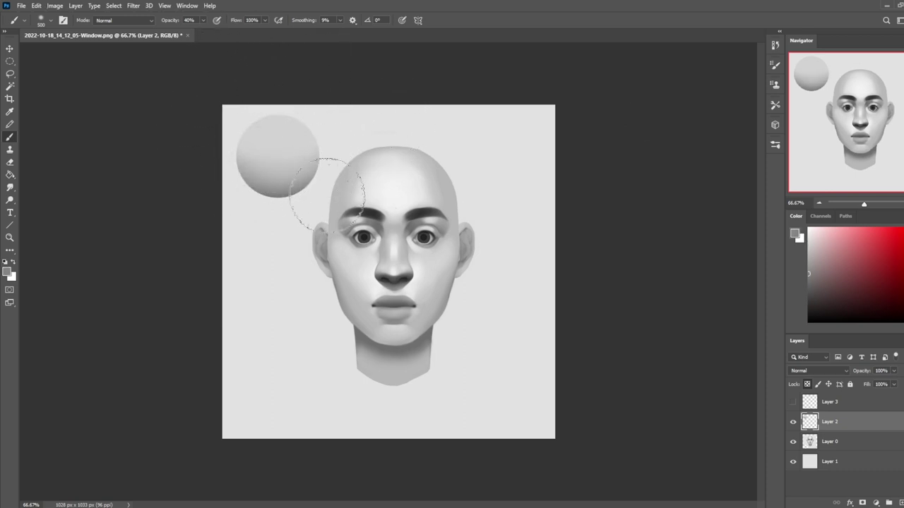
left_click(381, 226, "alt")
mouse_move(307, 139)
left_mouse_down()
mouse_move(262, 146)
mouse_move(290, 121)
mouse_move(266, 146)
mouse_move(285, 111)
mouse_move(304, 127)
mouse_move(279, 140)
left_mouse_up()
left_click(296, 115, "alt")
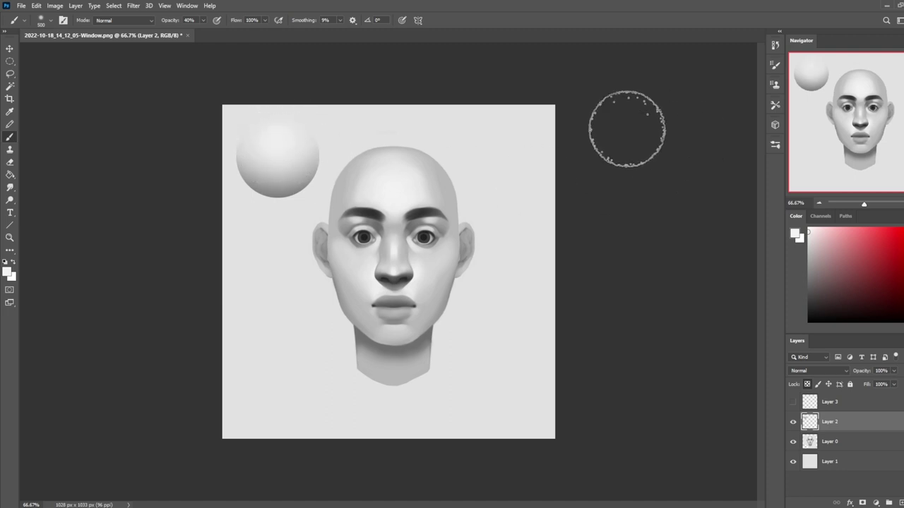
Step: Sample grey from the circle's base to darken its rim, and blend the upper area using light tones sampled from the circle
left_click(288, 188, "alt")
mouse_move(297, 195)
left_mouse_down()
mouse_move(336, 158)
mouse_move(255, 90)
mouse_move(254, 219)
left_mouse_up()
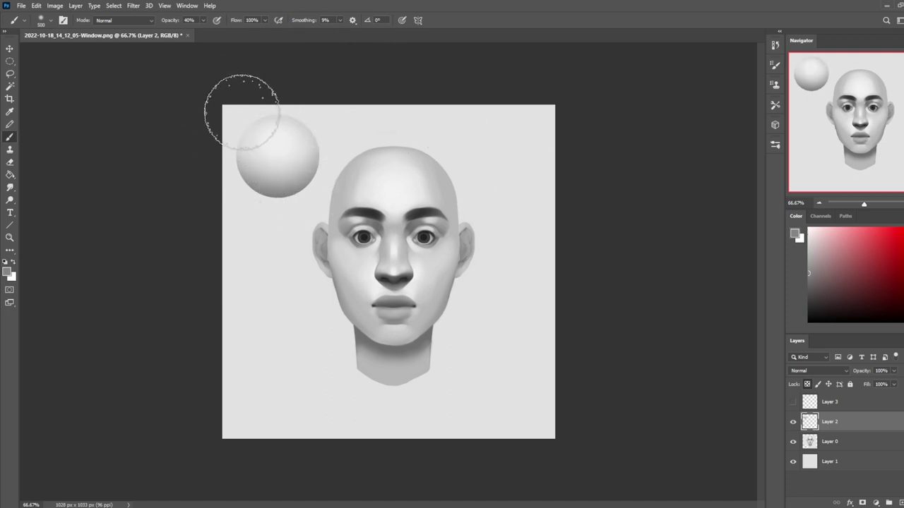
left_click(281, 143, "alt")
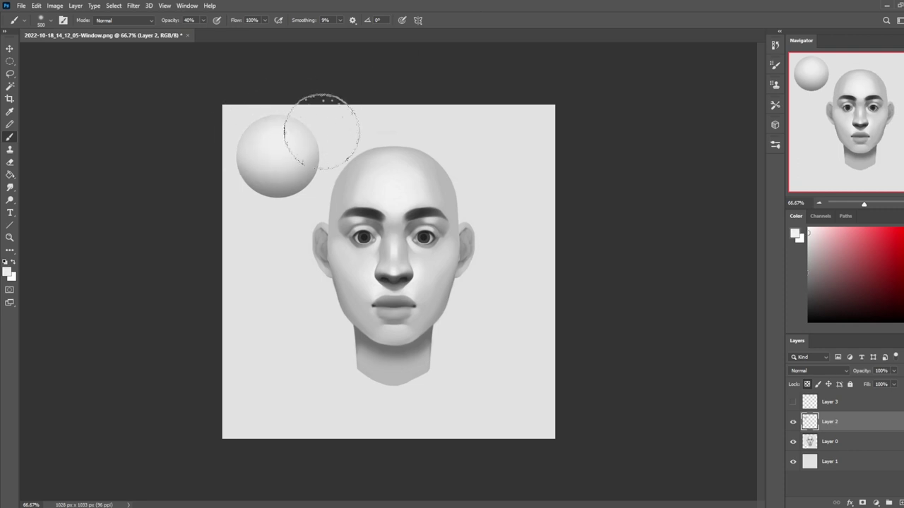
left_click(254, 138, "alt")
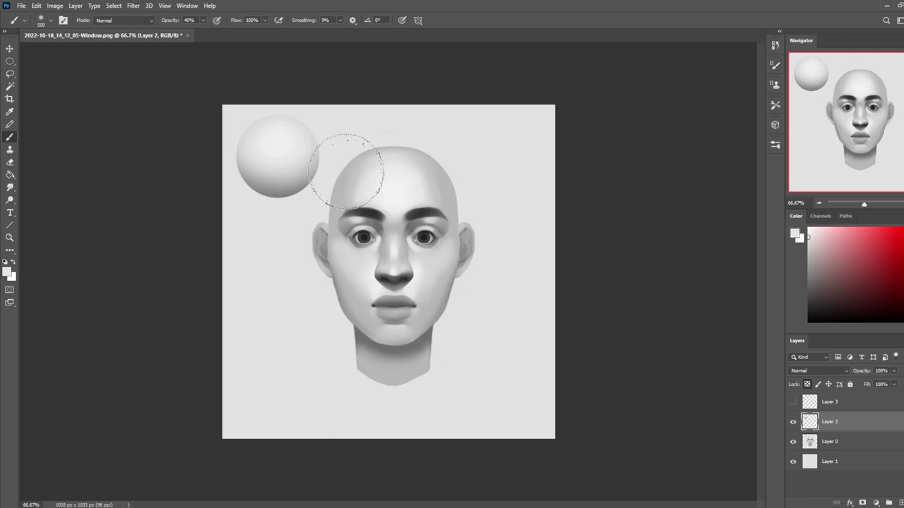
left_click(287, 150, "alt")
Step: Duplicate the shaded circle onto a new layer and place the copy directly below the original
key("v")
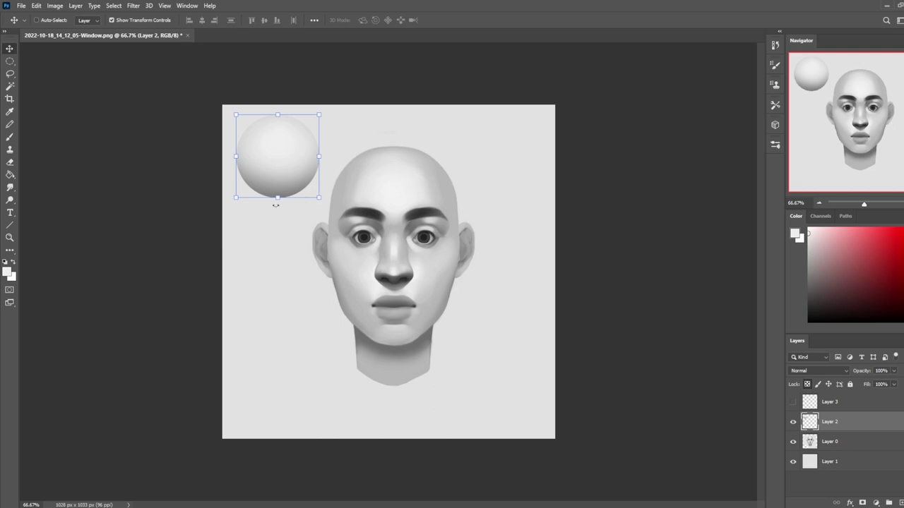
key("ctrl+a")
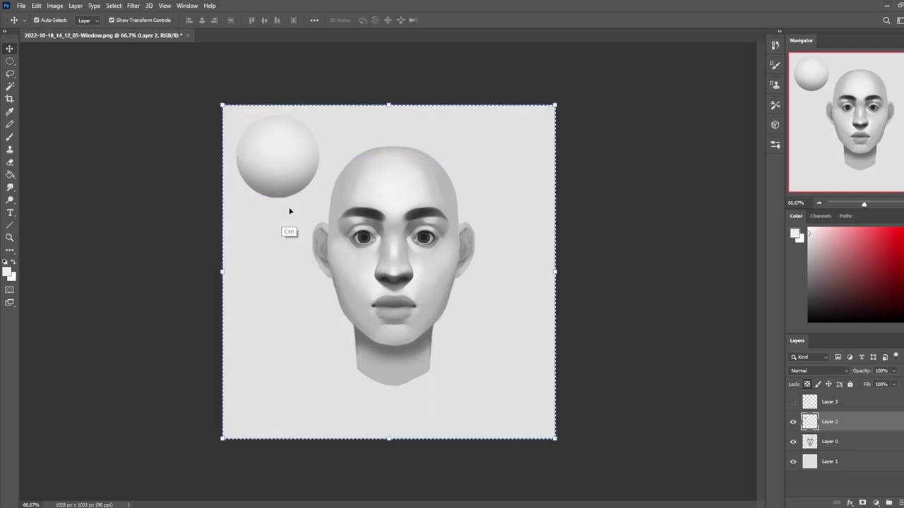
key("ctrl+d")
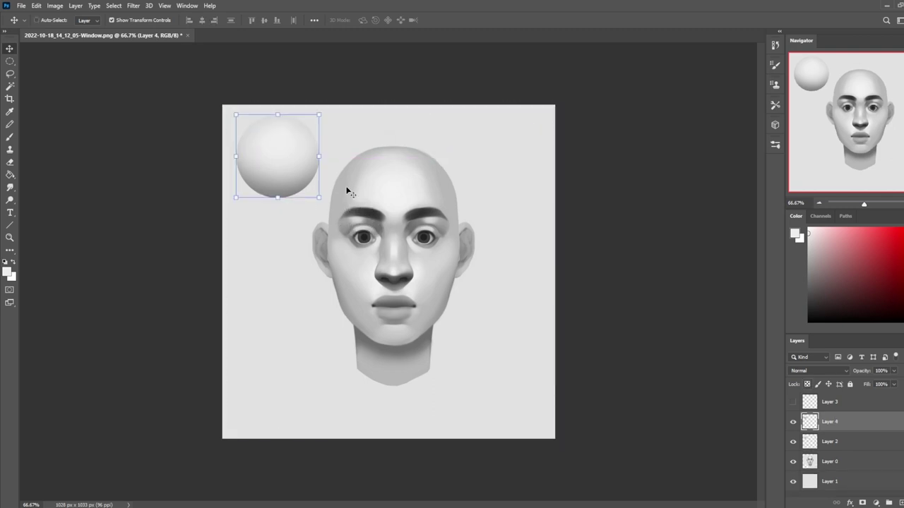
left_click_drag(293, 146, 286, 276)
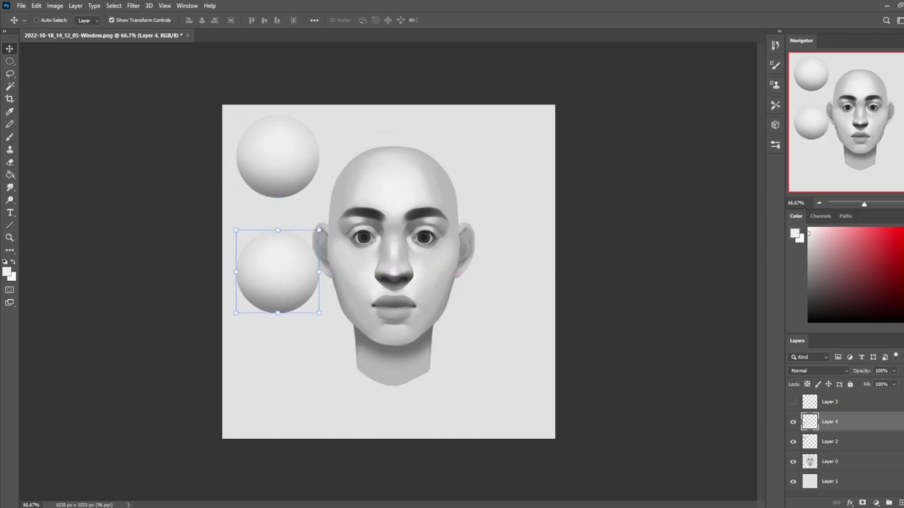
Step: Switch to PortraitStudio and vary the light direction to compare how shadows fall on the head and sphere
key("alt+Tab")
left_click_drag(498, 256, 501, 233)
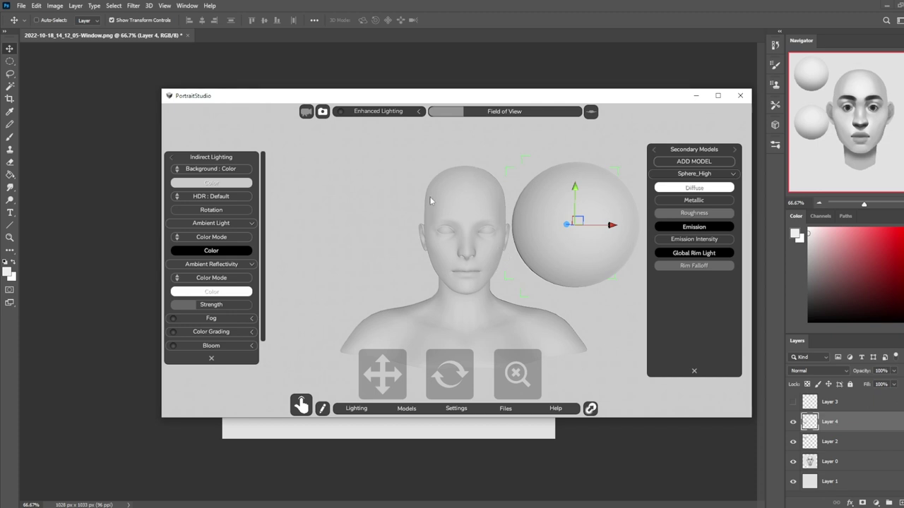
left_click_drag(439, 278, 488, 221)
left_click_drag(476, 254, 476, 269)
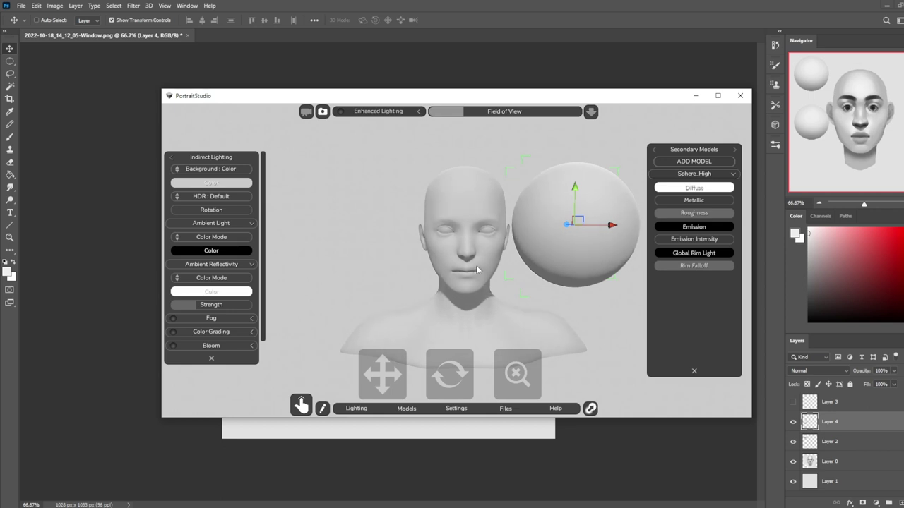
Step: Return to Photoshop, stretch the lower circle vertically into an oval at 143.58% height and nudge it slightly down
left_click(480, 64)
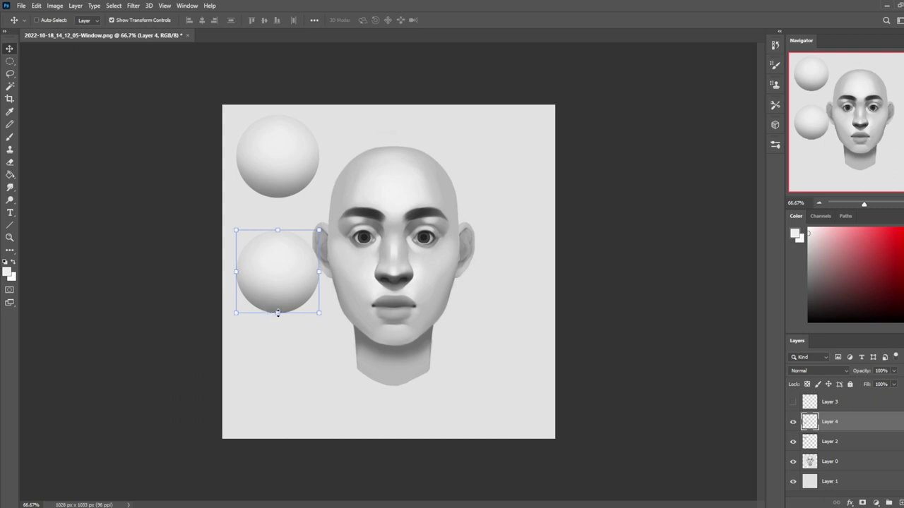
left_click_drag(277, 313, 278, 349)
left_click_drag(294, 295, 291, 305)
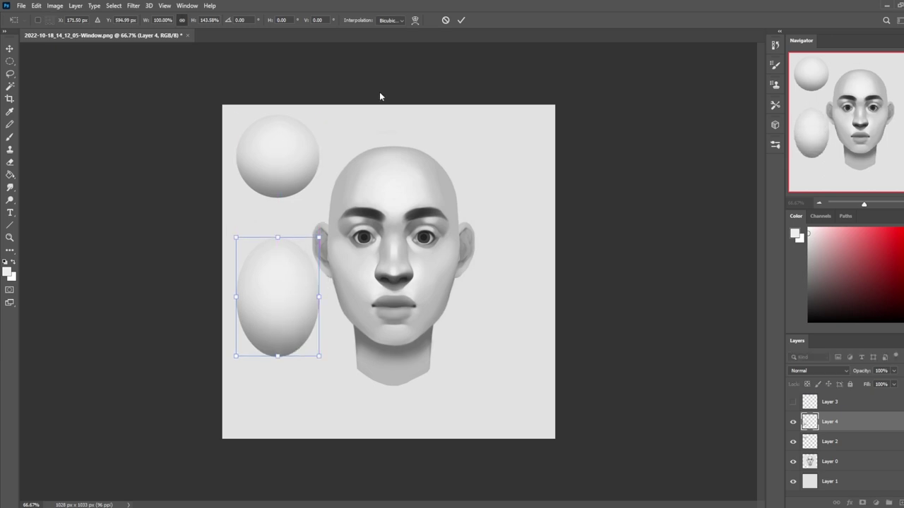
left_click(461, 20)
Step: Lock the oval layer's transparent pixels, brush its base and sides with grey sampled from the base, and undo the last stroke
key("b")
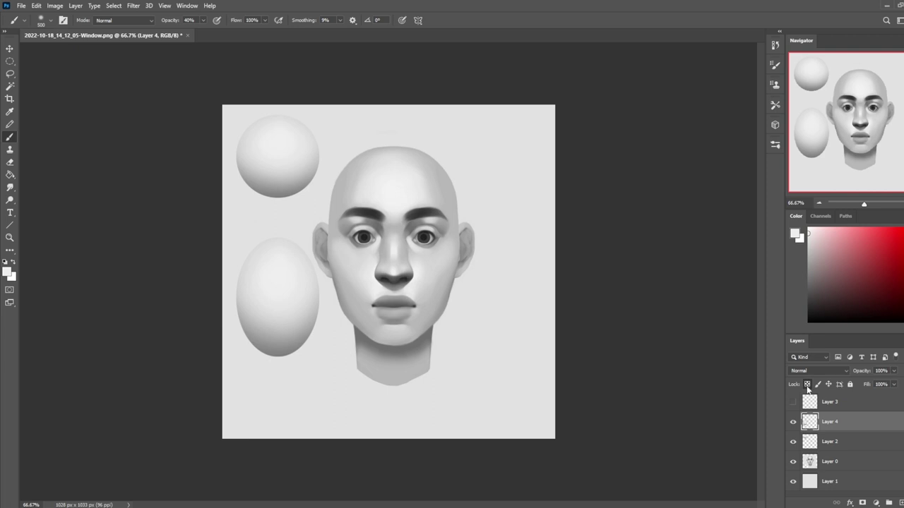
left_click(283, 344, "alt")
left_click_drag(269, 345, 214, 244)
left_click_drag(236, 332, 339, 271)
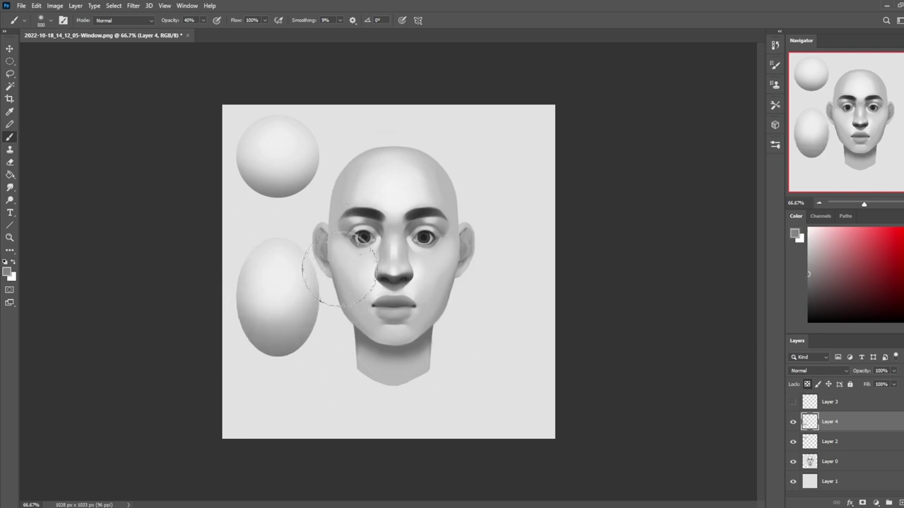
key("ctrl+z")
Step: Shade the oval's lower part with a lighter sampled grey and brush a light tone sampled from its centre across the middle
left_click(288, 328, "alt")
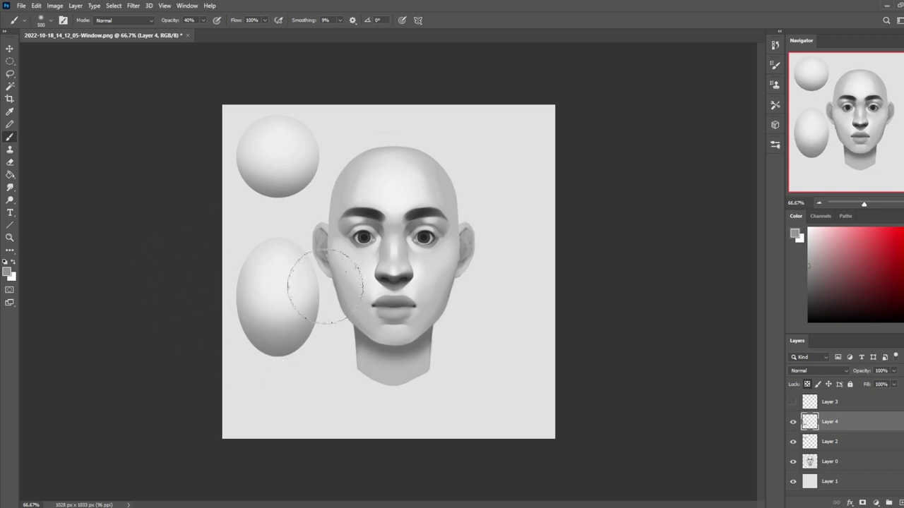
left_click_drag(261, 332, 225, 153)
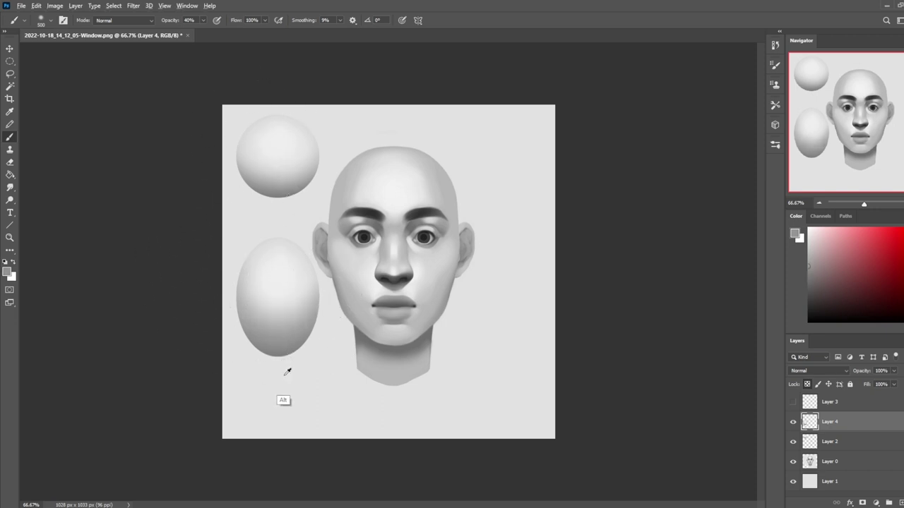
left_click(288, 277, "alt")
left_click_drag(309, 300, 238, 288)
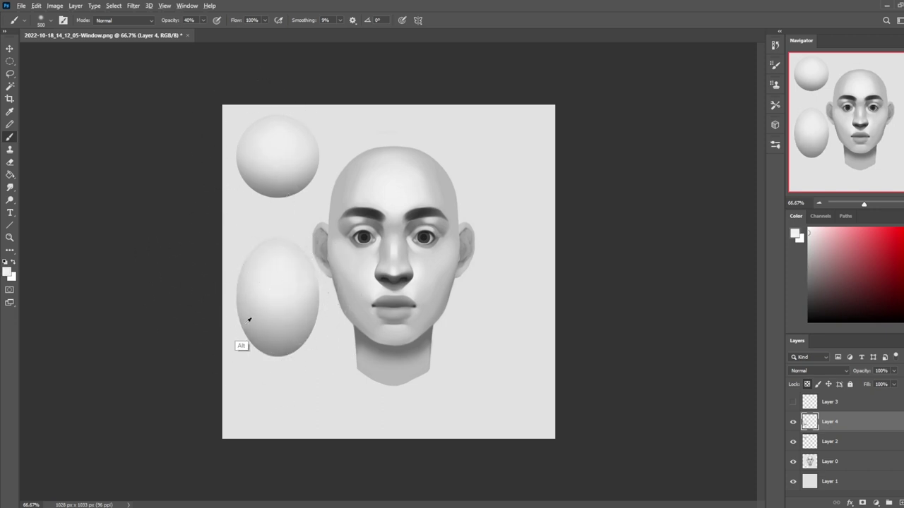
left_click(301, 325, "alt")
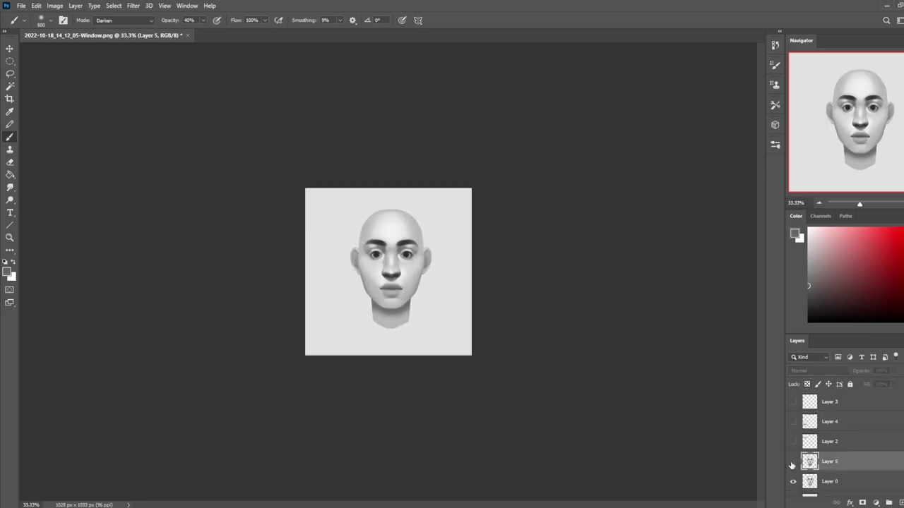
Step: Toggle Layer 5's visibility repeatedly to compare the face with and without the added shading, ending with the layer shown
key("ctrl+plus")
key("ctrl+plus")
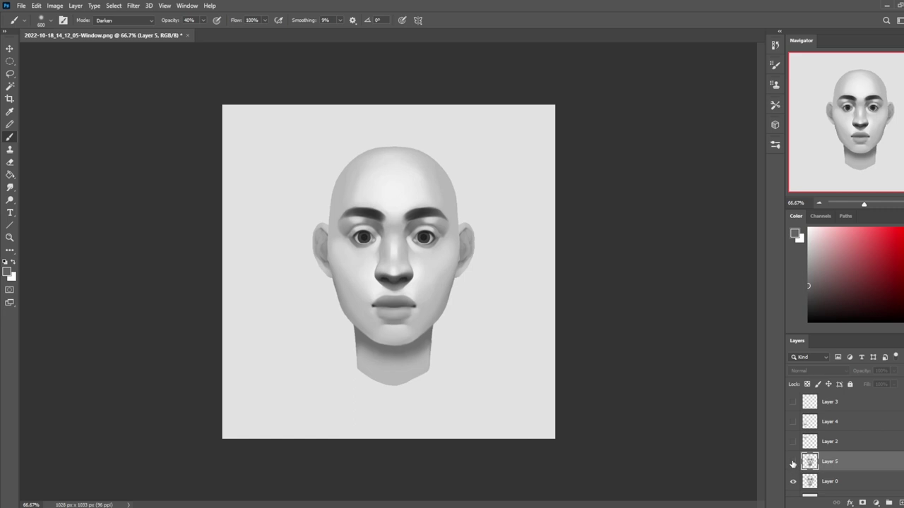
left_click(793, 462)
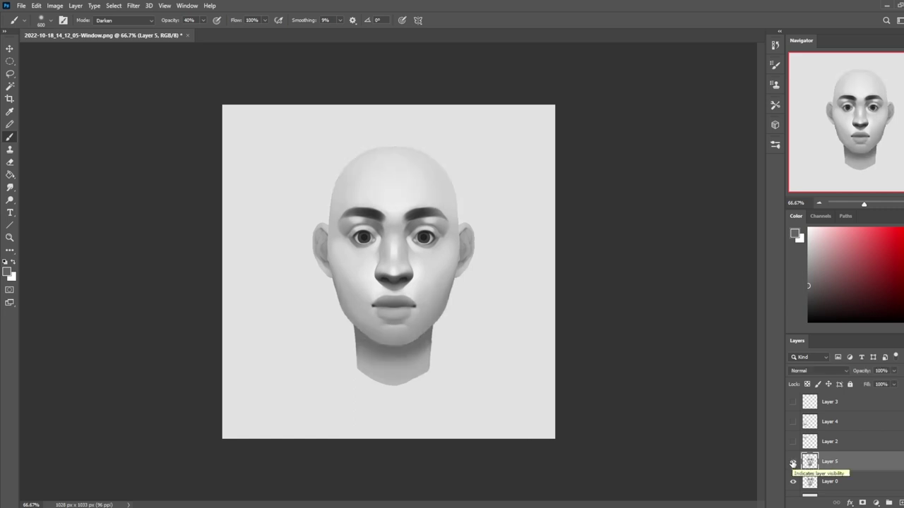
left_click(793, 464)
left_click(793, 463)
left_click(792, 463)
left_click(792, 462)
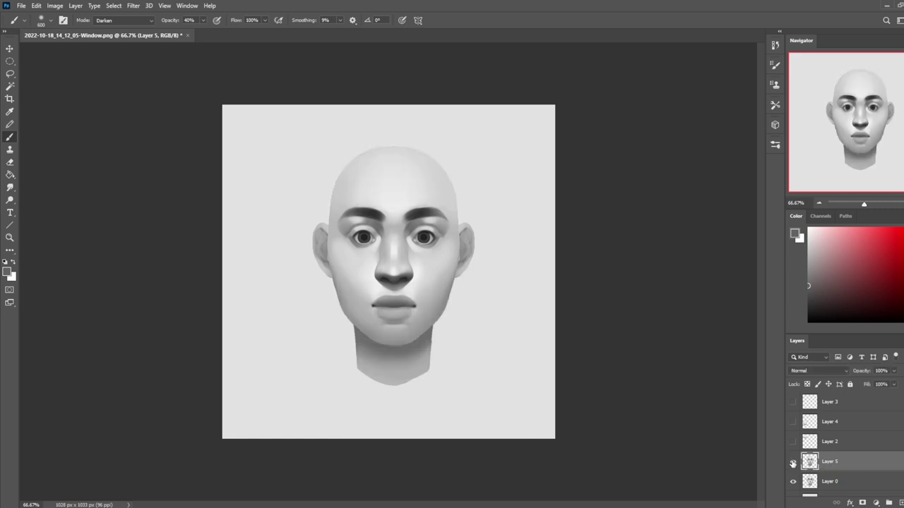
left_click(792, 463)
left_click(793, 463)
left_click(792, 462)
left_click(792, 462)
Step: Choose a small brush, set its blending mode to Normal and raise its opacity to 100%
right_click(415, 186)
double_click(468, 408)
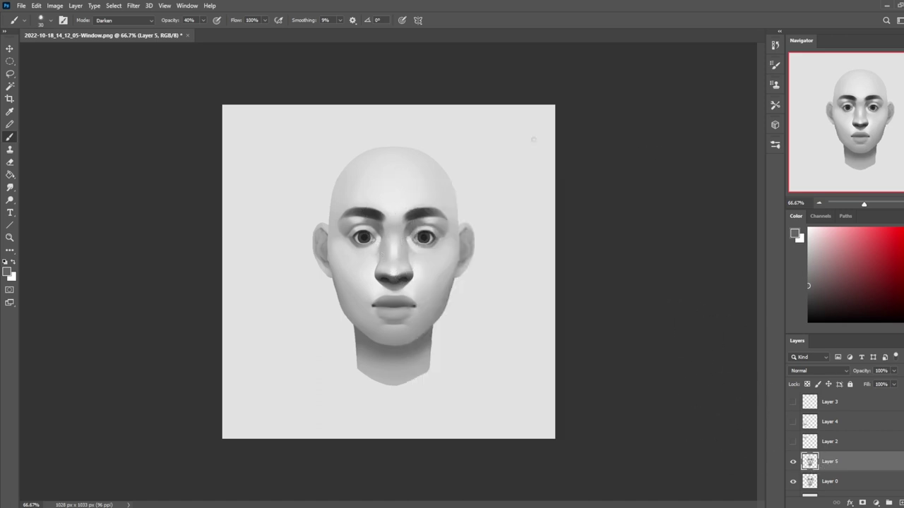
left_click(138, 20)
left_click(140, 29)
left_click_drag(204, 22, 238, 35)
Step: Paint over the iris and pupil of both eyes in light grey, and collapse the edit history
left_click(422, 244)
key("ctrl+plus")
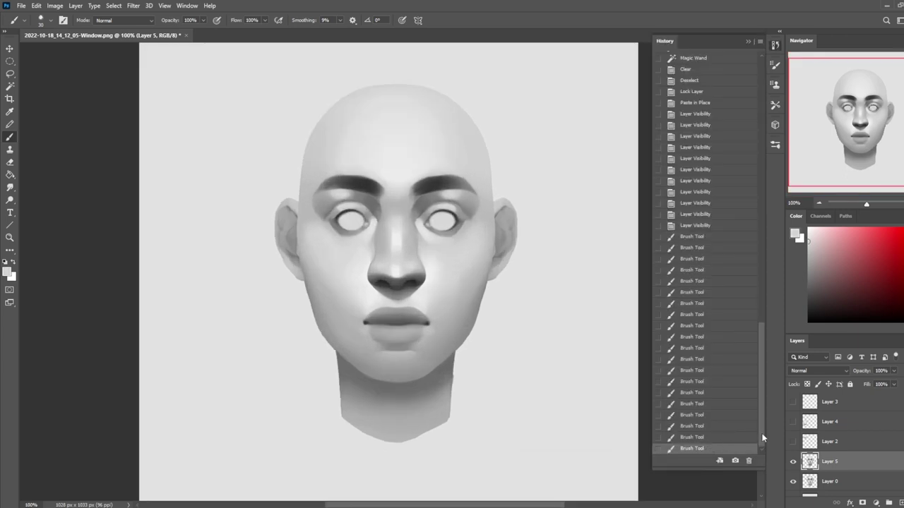
left_click(747, 41)
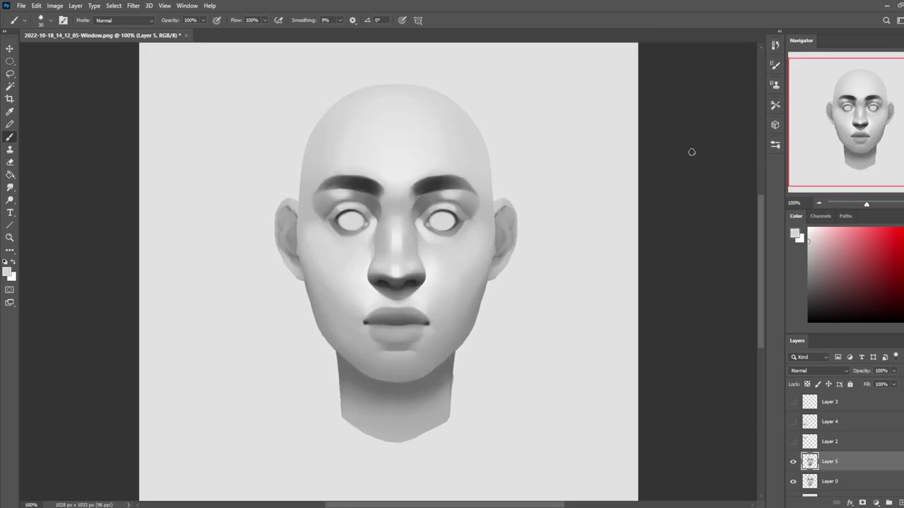
Step: Liquify Layer 5 with a size 100 brush, stretching both eye openings outward, and apply the result
left_click(132, 6)
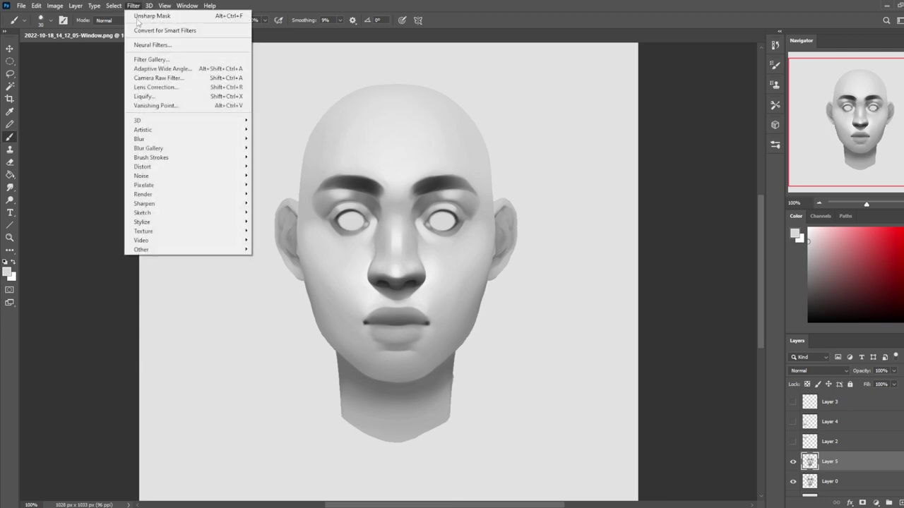
left_click(161, 99)
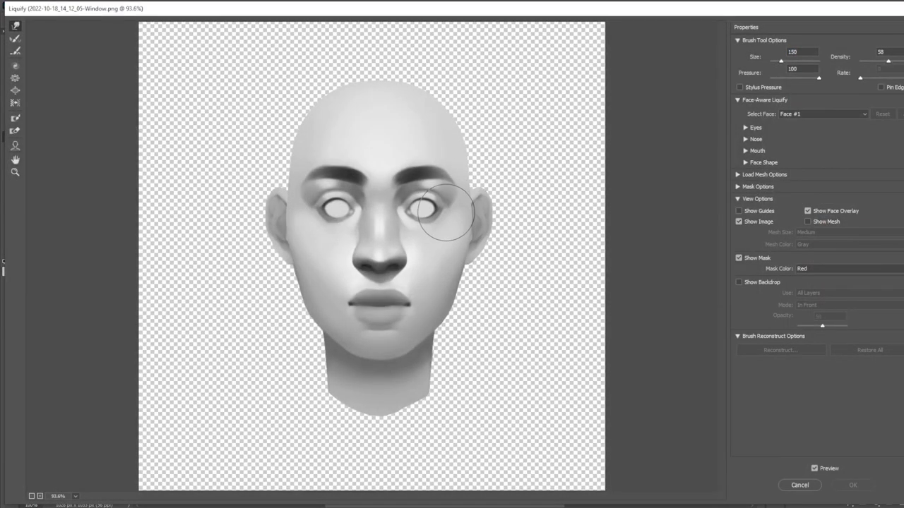
key("[")
left_click_drag(436, 211, 440, 211)
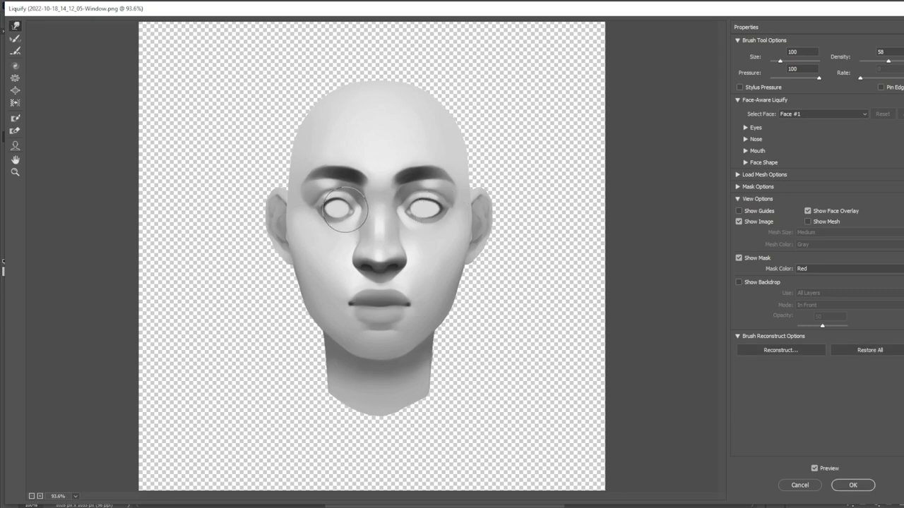
left_click_drag(338, 211, 322, 209)
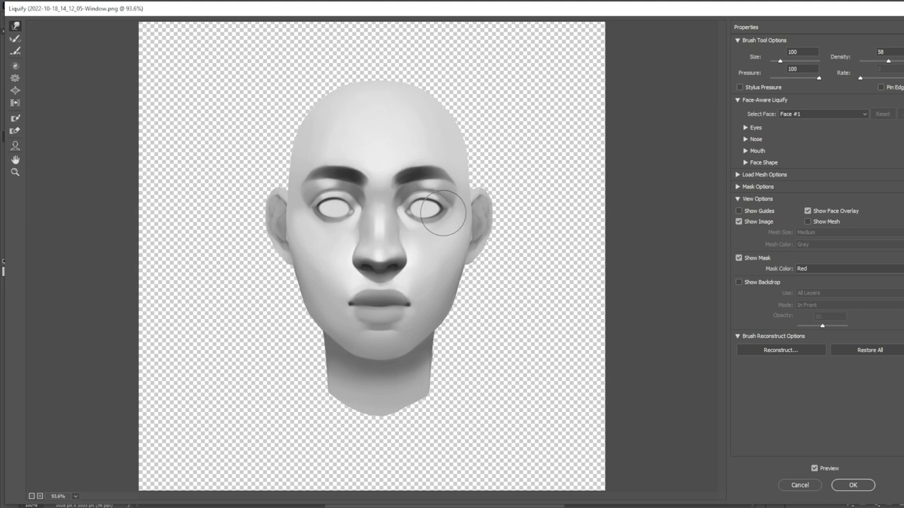
key("Return")
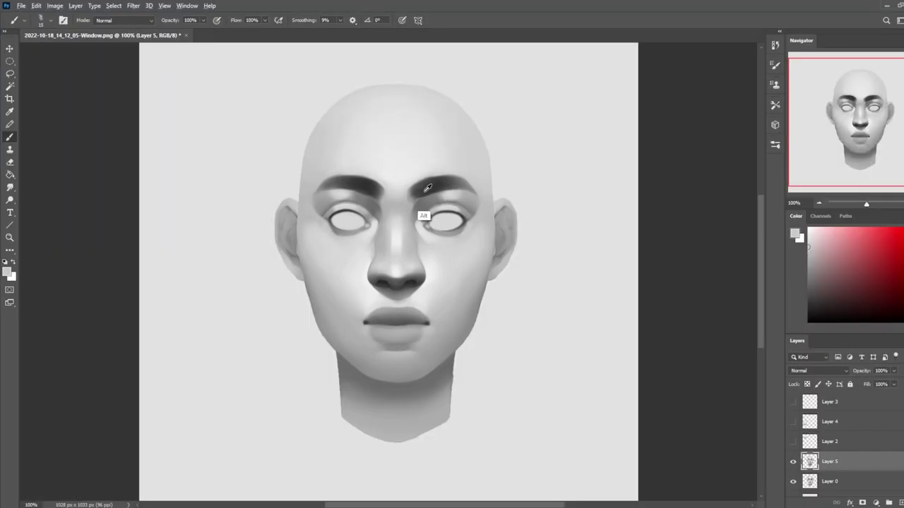
Step: Sketch an eyeball circle in dark grey on the forehead, with upper and lower eyelid lines and short curved strokes above and below
key("d")
mouse_move(424, 126)
left_mouse_down()
mouse_move(385, 126)
mouse_move(430, 129)
left_mouse_up()
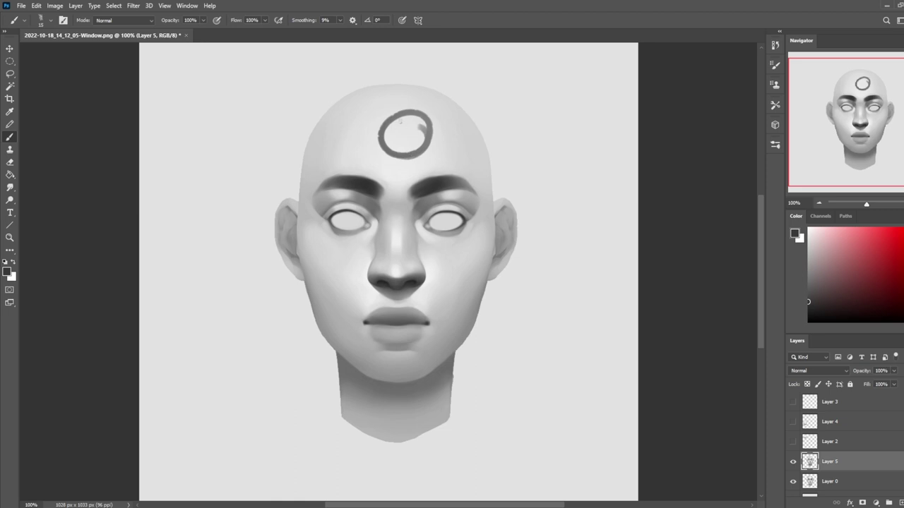
mouse_move(362, 147)
left_mouse_down()
mouse_move(420, 111)
mouse_move(449, 132)
left_mouse_up()
mouse_move(362, 147)
left_mouse_down()
mouse_move(416, 154)
mouse_move(450, 134)
left_mouse_up()
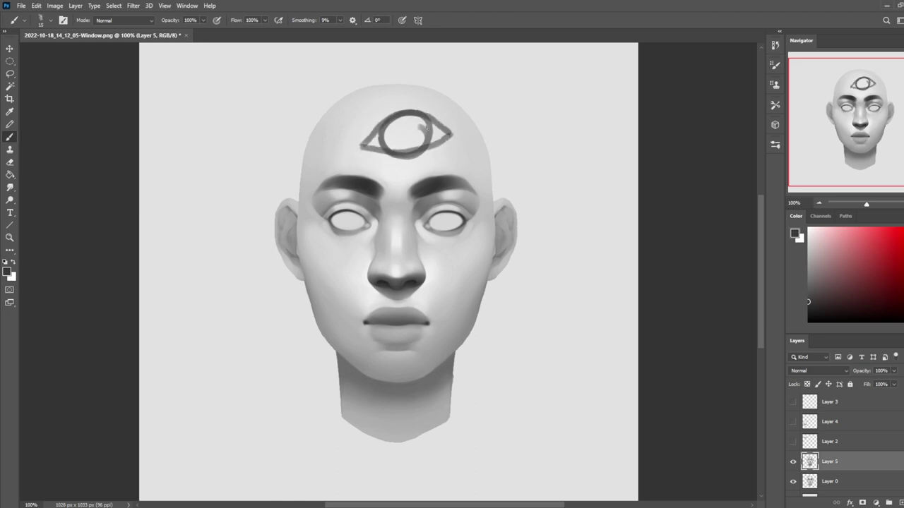
left_click_drag(380, 106, 427, 104)
left_click_drag(399, 170, 430, 163)
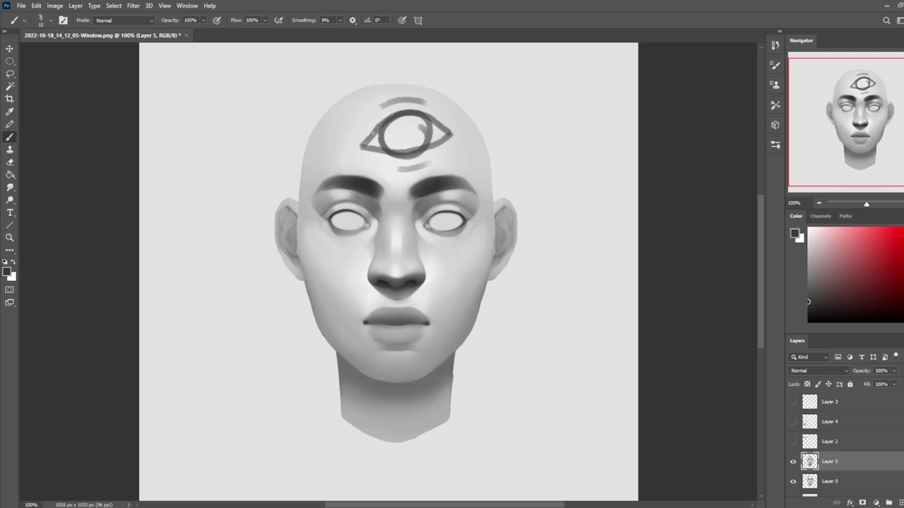
Step: Add contour strokes across the sketched forehead eye and thicken its corners to explain its round form
left_click_drag(380, 121, 413, 111)
left_click_drag(354, 144, 453, 130)
mouse_move(433, 118)
left_mouse_down()
mouse_move(456, 127)
mouse_move(442, 139)
left_mouse_up()
left_click_drag(359, 134, 371, 152)
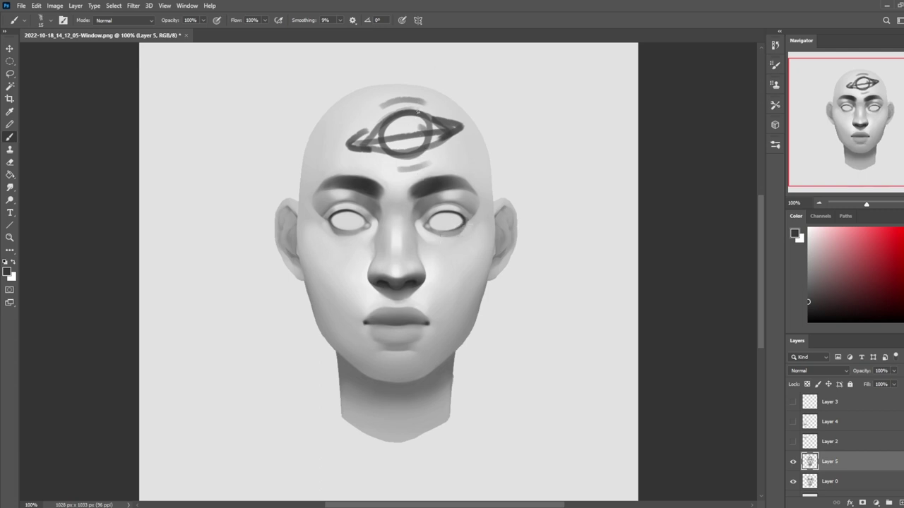
mouse_move(418, 113)
left_mouse_down()
mouse_move(375, 123)
mouse_move(425, 119)
mouse_move(449, 128)
left_mouse_up()
key("ctrl+z")
mouse_move(367, 137)
left_mouse_down()
mouse_move(431, 123)
mouse_move(362, 148)
mouse_move(449, 137)
left_mouse_up()
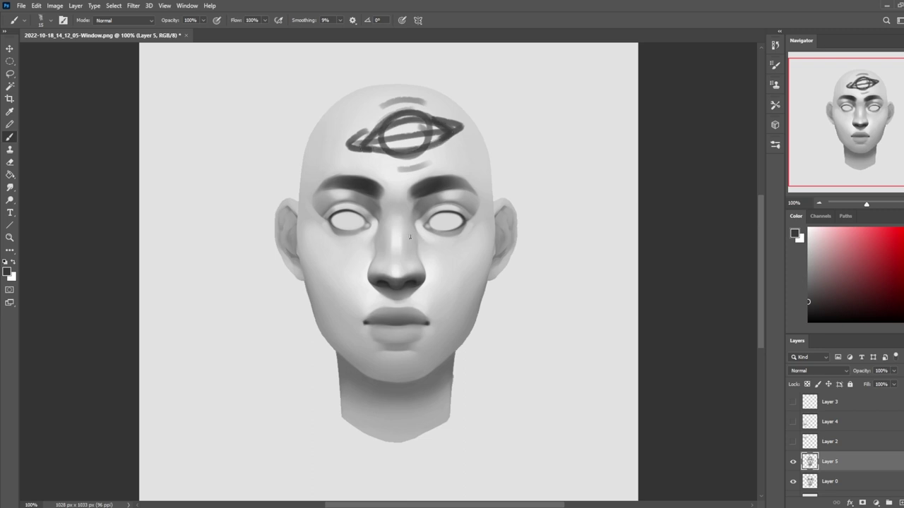
Step: Undo all strokes of the eye sketch on the forehead
key("ctrl+z")
key("ctrl+z")
key("ctrl+z")
key("ctrl+z")
key("ctrl+z")
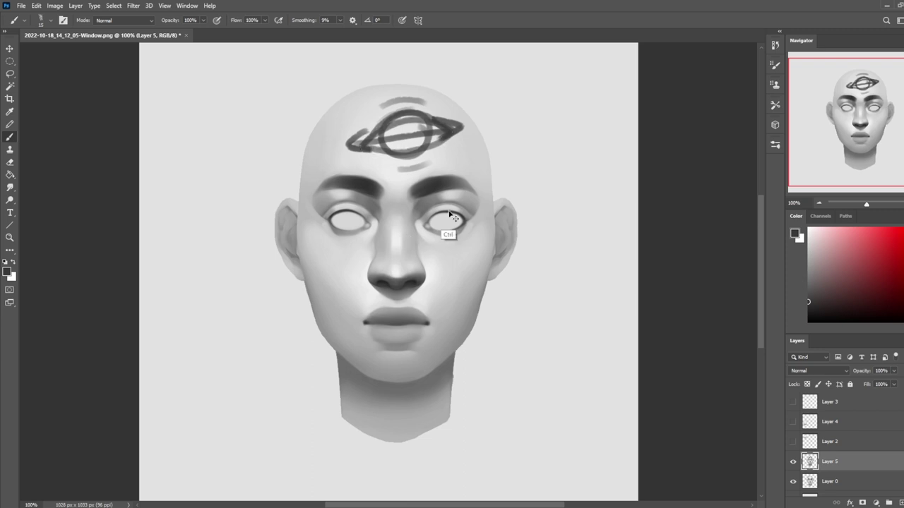
key("ctrl+z")
key("ctrl+z")
key("ctrl+z")
key("ctrl+z")
key("ctrl+z")
key("ctrl+z")
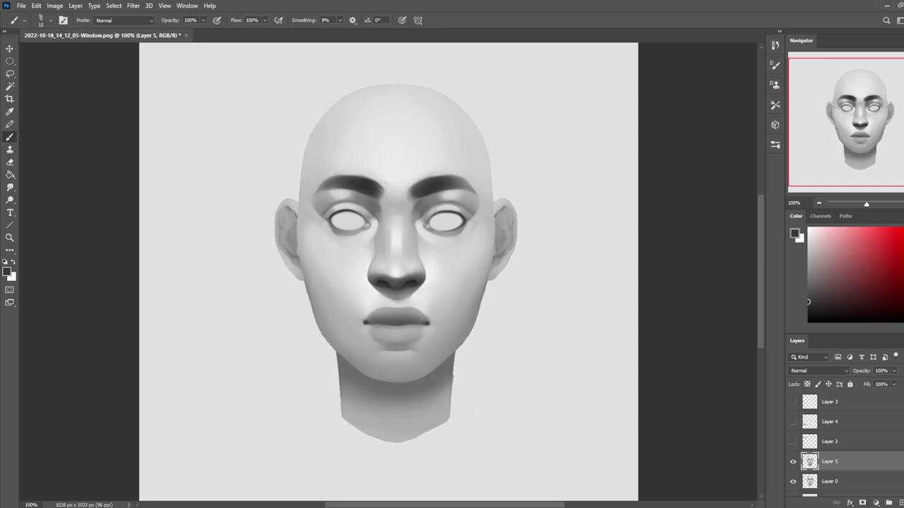
Step: Try a dark stroke along one eye, undo it, and draw short explanatory strokes on the forehead
left_click_drag(424, 226, 472, 216)
key("ctrl+z")
mouse_move(426, 103)
left_mouse_down()
mouse_move(432, 157)
mouse_move(454, 130)
mouse_move(425, 131)
left_mouse_up()
mouse_move(438, 104)
left_mouse_down()
mouse_move(407, 111)
mouse_move(415, 103)
left_mouse_up()
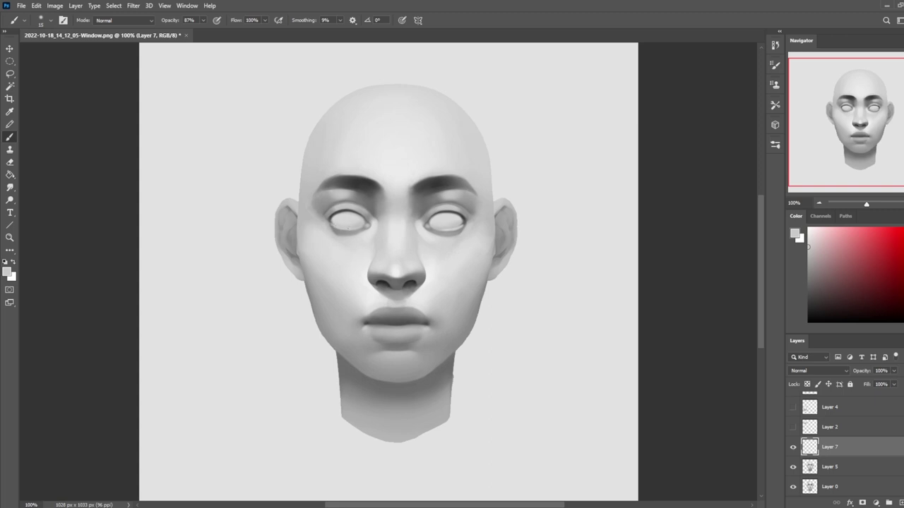
Step: Refine the eyelids and eye corners on Layer 7 with tones sampled around both eyes, undoing unwanted strokes
left_click(453, 232, "alt")
left_click(452, 244, "alt")
key("ctrl+z")
key("ctrl+z")
key("ctrl+z")
left_click(374, 232, "alt")
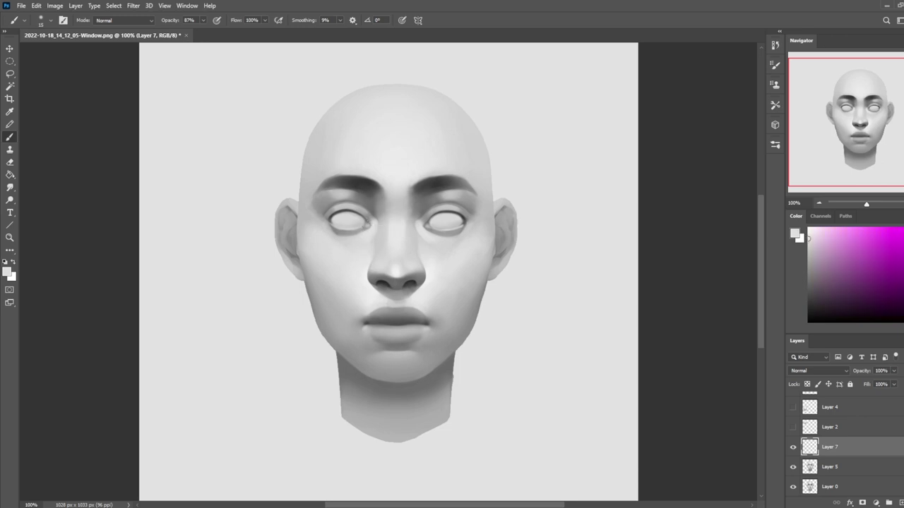
left_click(466, 228, "alt")
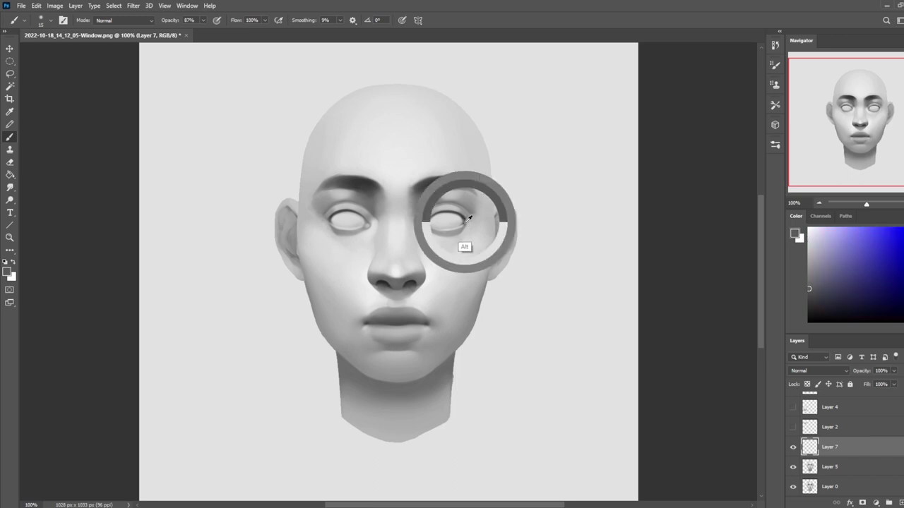
left_click(467, 228, "alt")
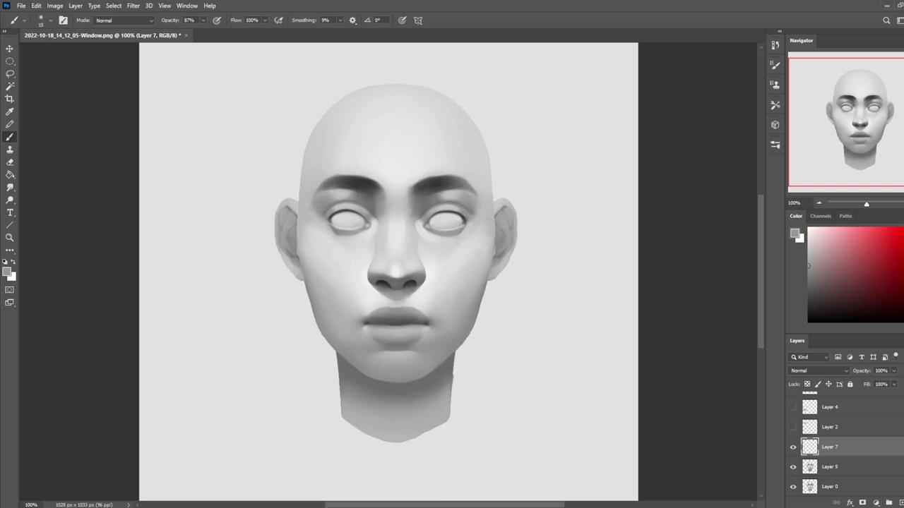
left_click(461, 221, "alt")
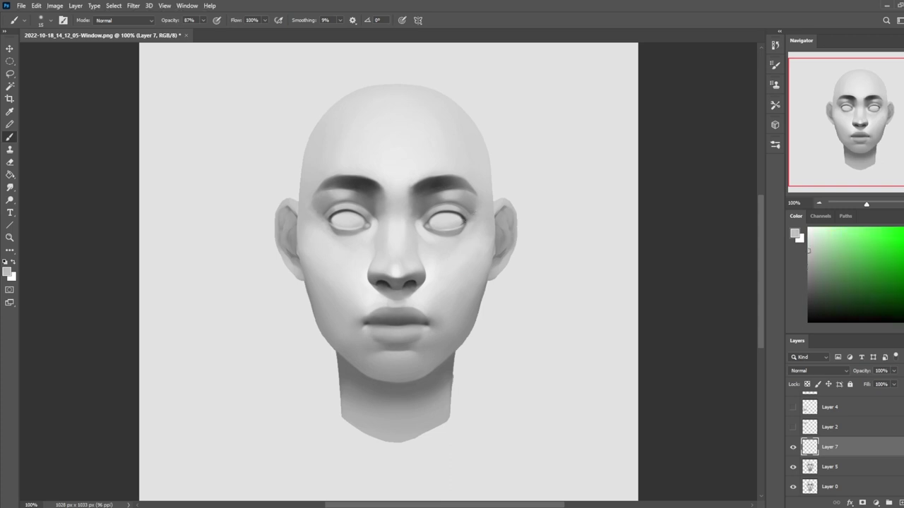
Step: Choose the Smudge tool and merge Layer 7 down into Layer 5
left_click(10, 187)
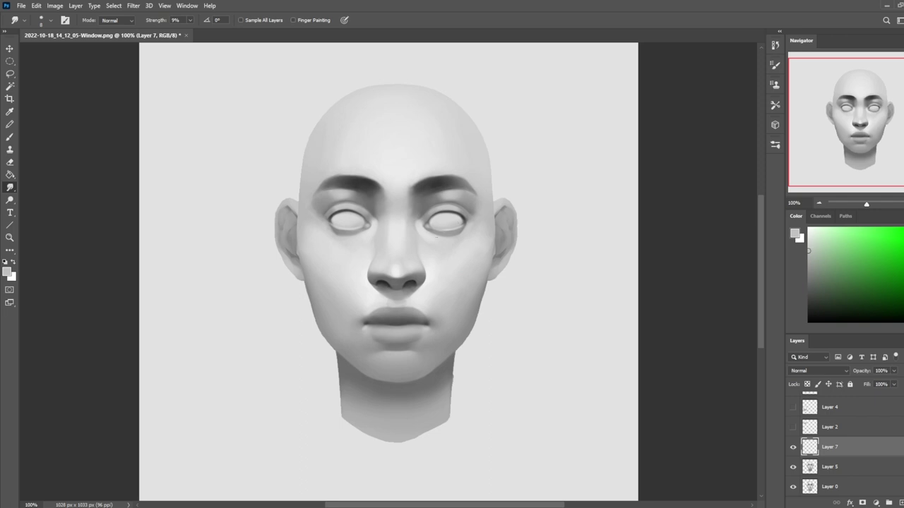
right_click(840, 448)
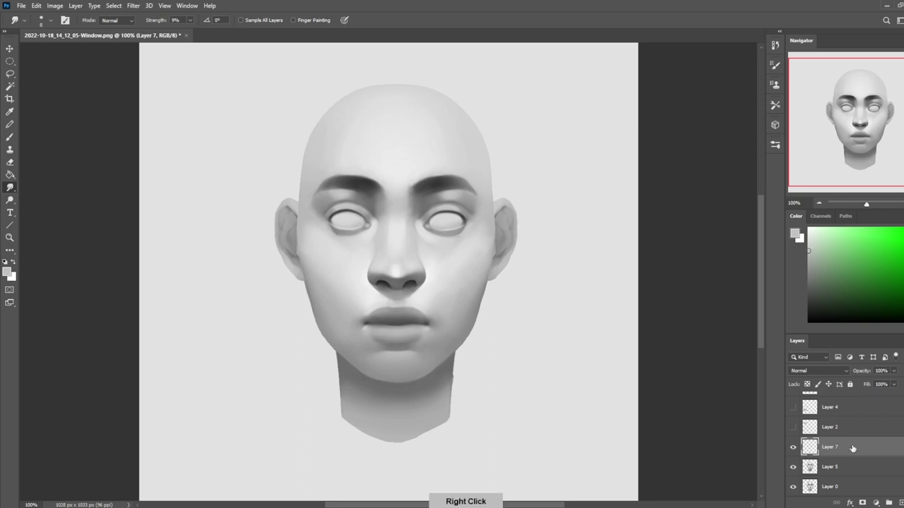
left_click(842, 321)
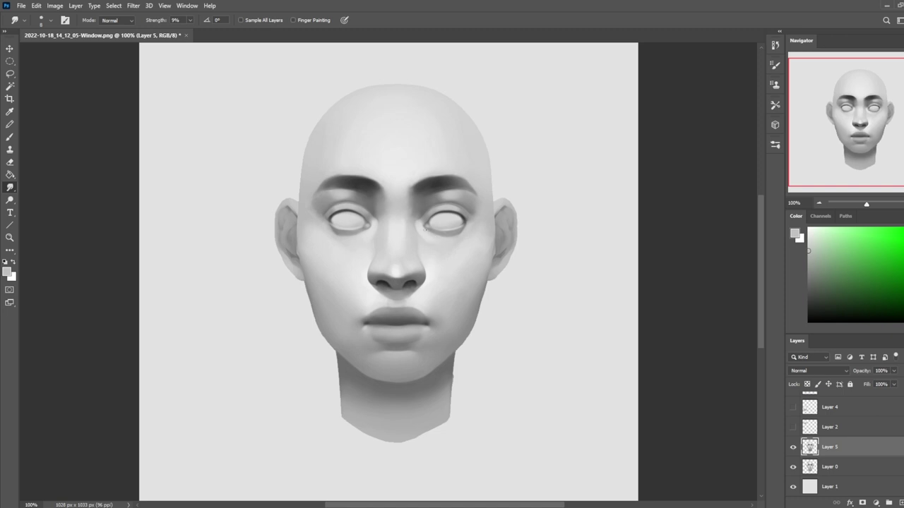
Step: Set the smudge strength to 26%, enlarge the tool tip to blend the face on Layer 5, and return to the Brush tool
left_click(190, 20)
left_click(198, 31)
key("ctrl+minus")
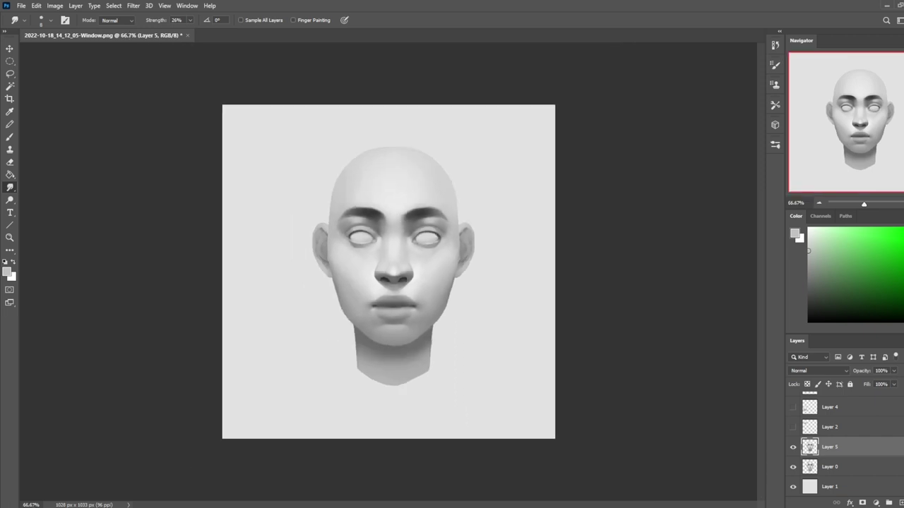
key("b")
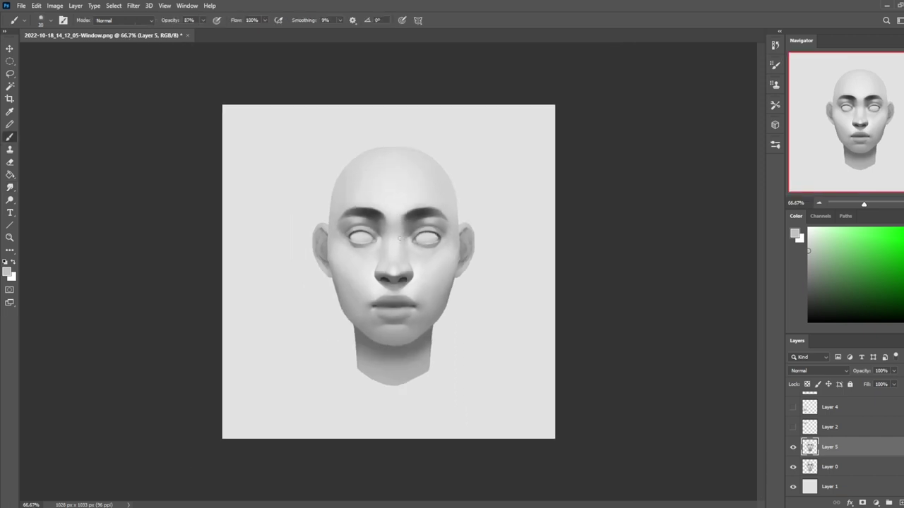
key("r")
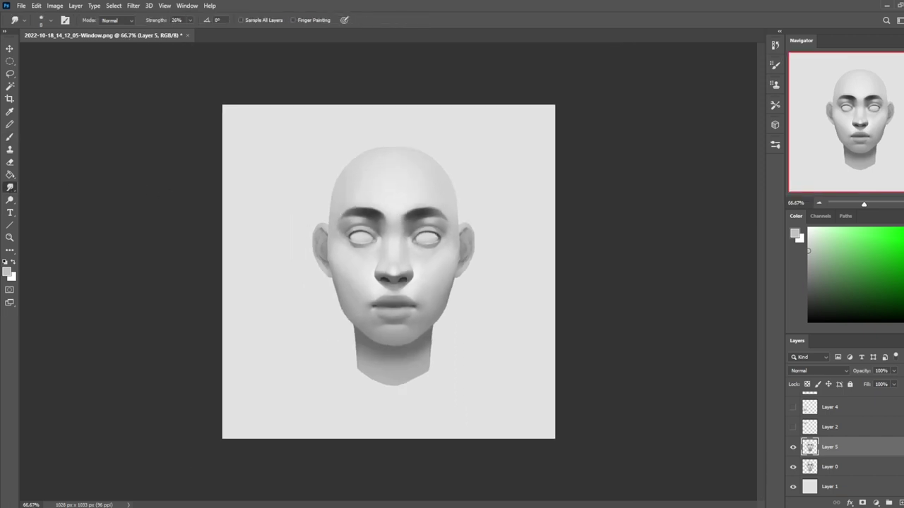
key("bracketright")
key("bracketright")
key("b")
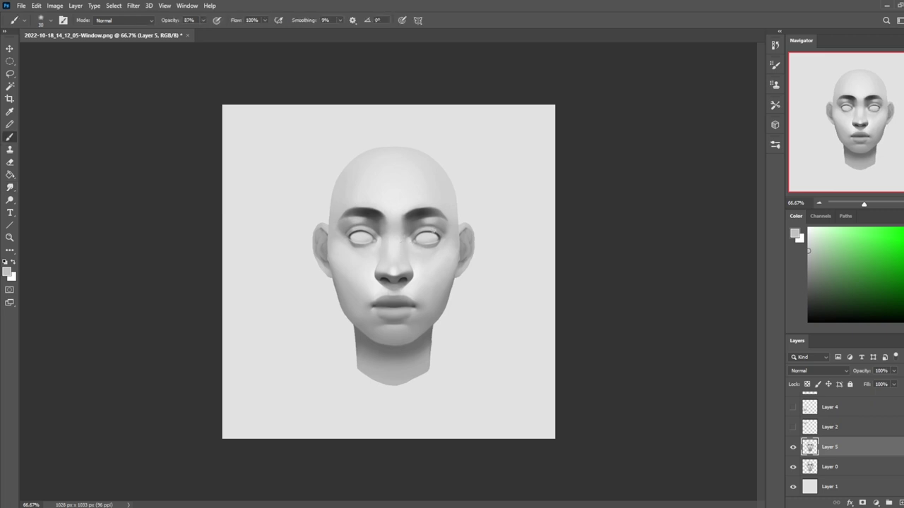
Step: Choose another brush preset, pick a near-white colour and adjust the brush size
right_click(434, 185)
double_click(480, 375)
left_click(809, 232)
key("bracketleft")
key("bracketleft")
key("bracketleft")
key("bracketleft")
key("bracketright")
key("bracketright")
key("bracketright")
key("bracketright")
Step: Toggle Layer 5's visibility repeatedly to compare the reworked face with the original, ending with the layer shown
left_click(793, 447)
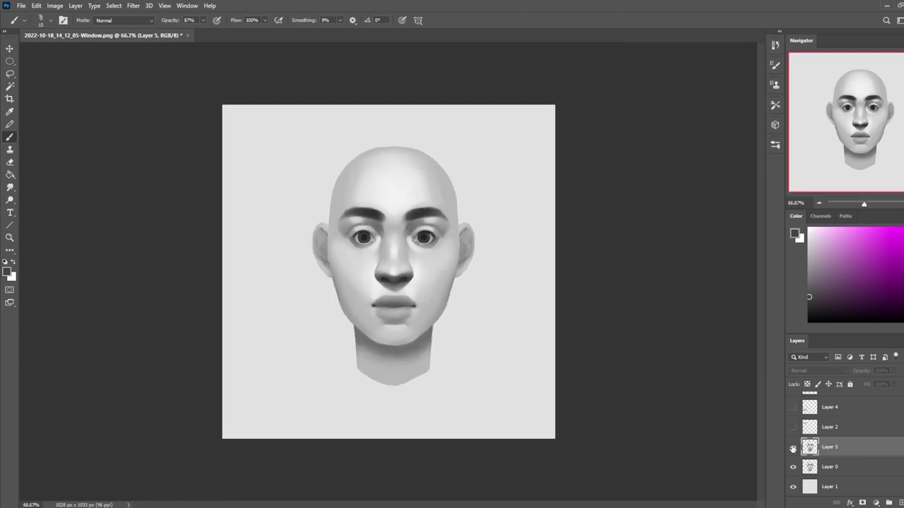
left_click(793, 448)
left_click(792, 448)
left_click(793, 448)
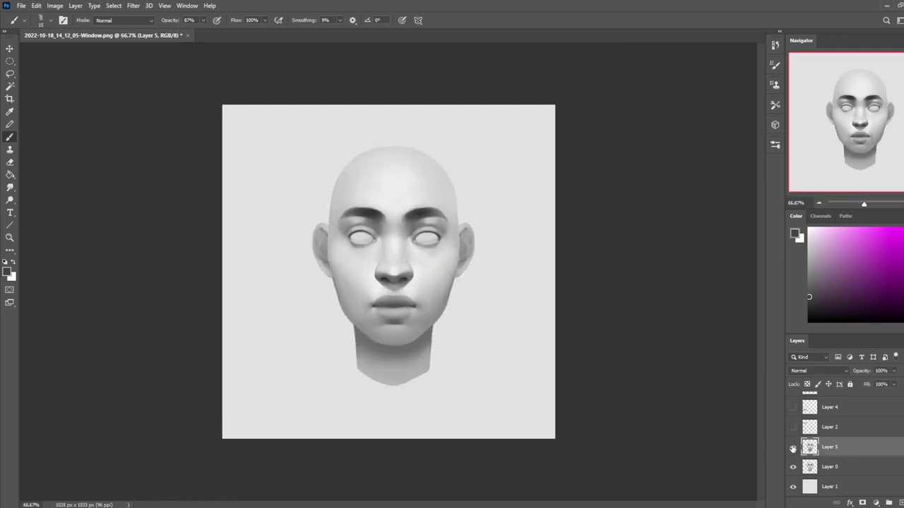
left_click(792, 448)
left_click(792, 447)
left_click(792, 448)
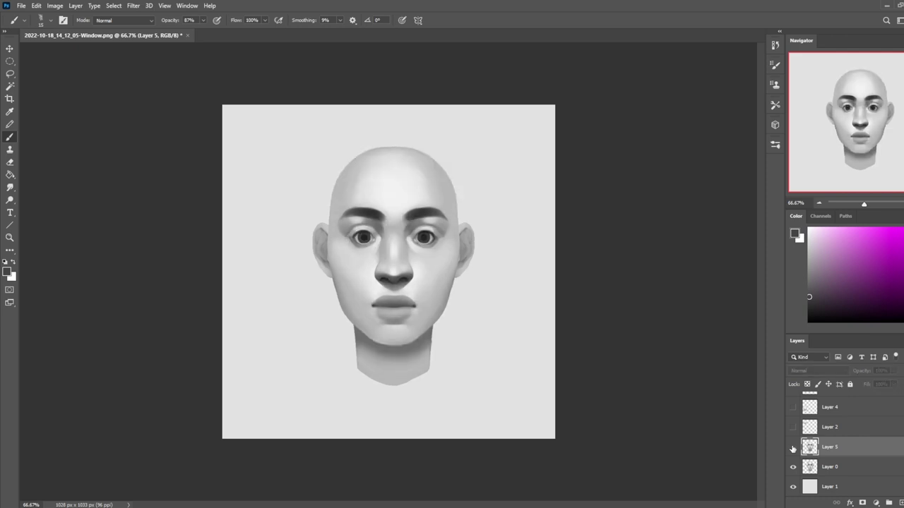
left_click(793, 448)
left_click(793, 448)
left_click(792, 447)
left_click(792, 448)
left_click(793, 448)
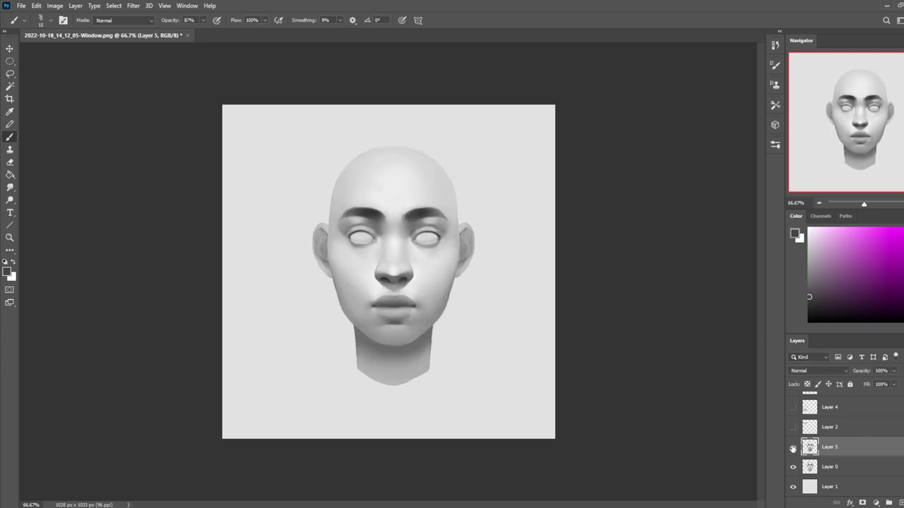
left_click(793, 447)
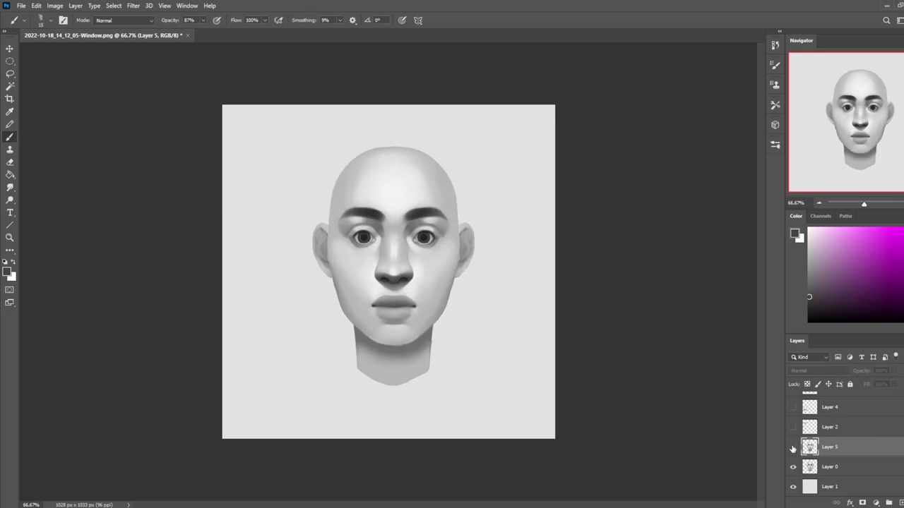
left_click(792, 447)
left_click(793, 448)
left_click(792, 447)
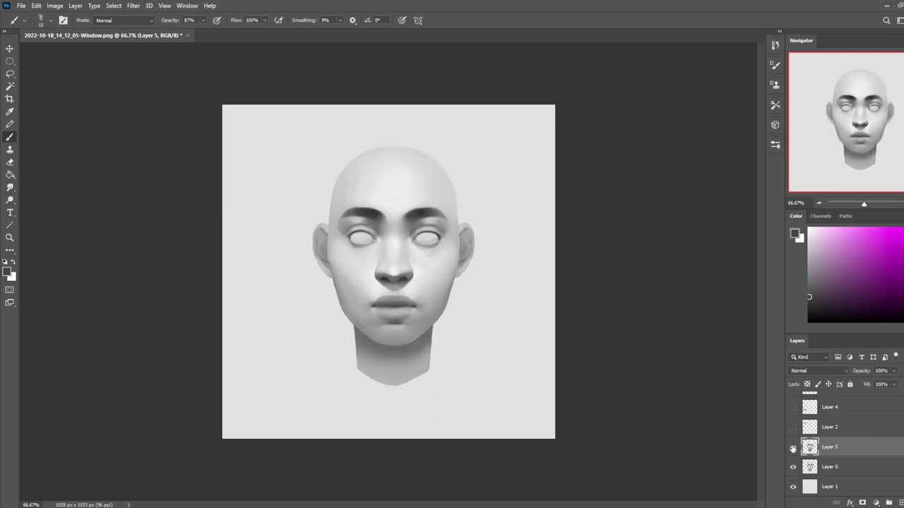
left_click(793, 447)
left_click(792, 448)
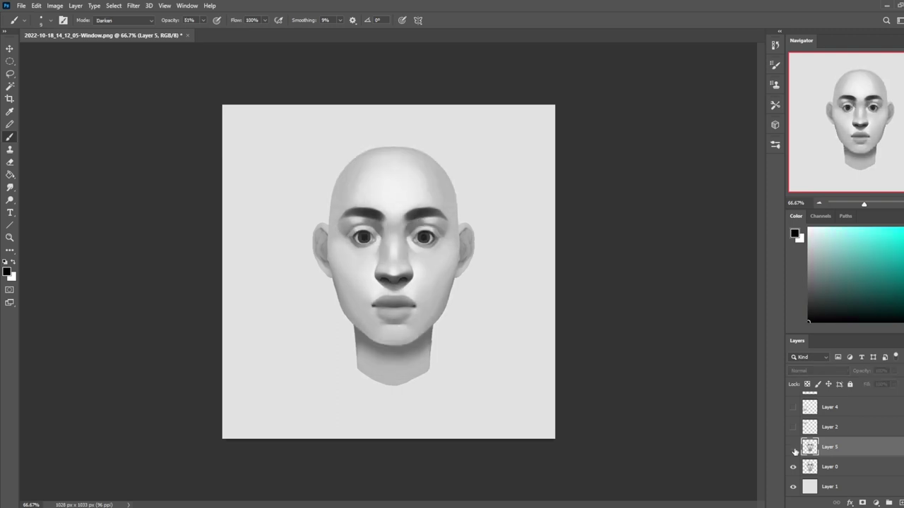
left_click(793, 448)
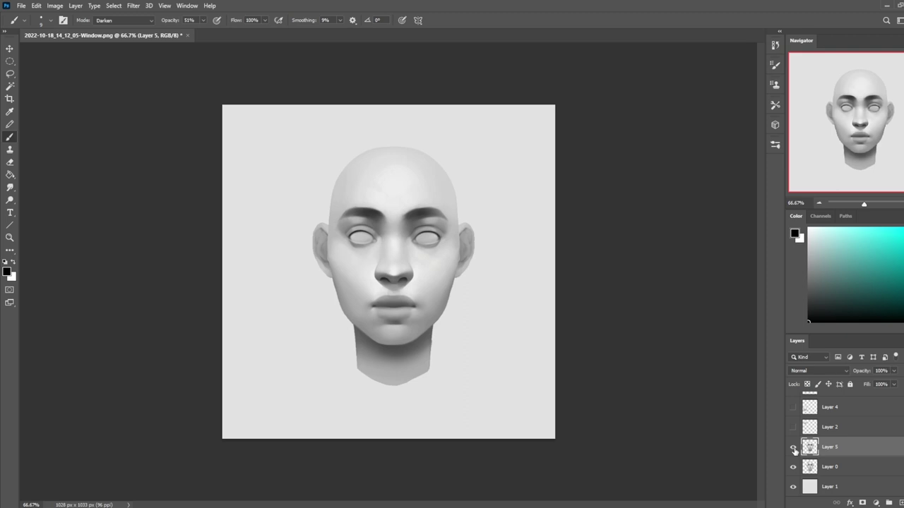
Step: Show Layer 2 and Layer 4 with the shaded sphere and oval, and toggle Layer 5 to compare the face beside them
scroll(793, 450, "up", 2)
left_click(792, 461)
left_click(792, 442)
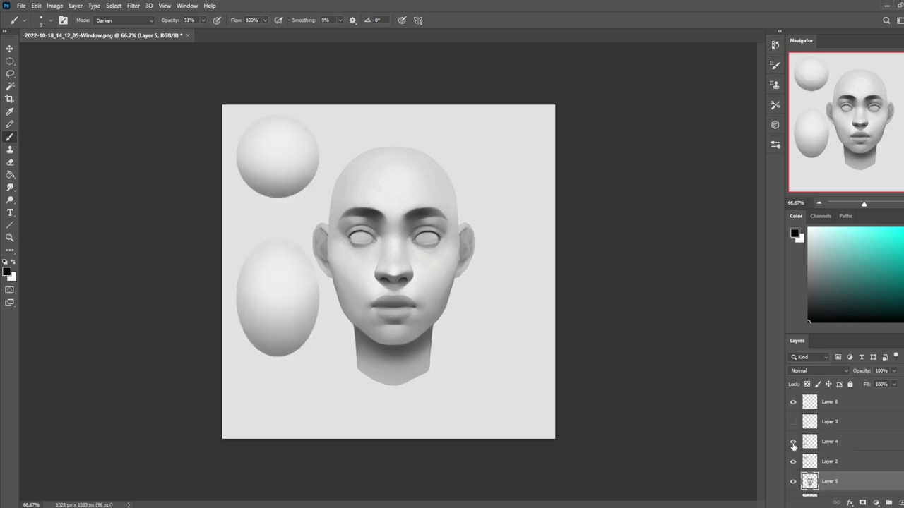
left_click(793, 482)
left_click(793, 482)
left_click(793, 481)
left_click(793, 481)
Step: Switch to Firefox, view the Community and Store pages of istebrak.com, and minimise the browser
left_click_drag(903, 142, 531, 31)
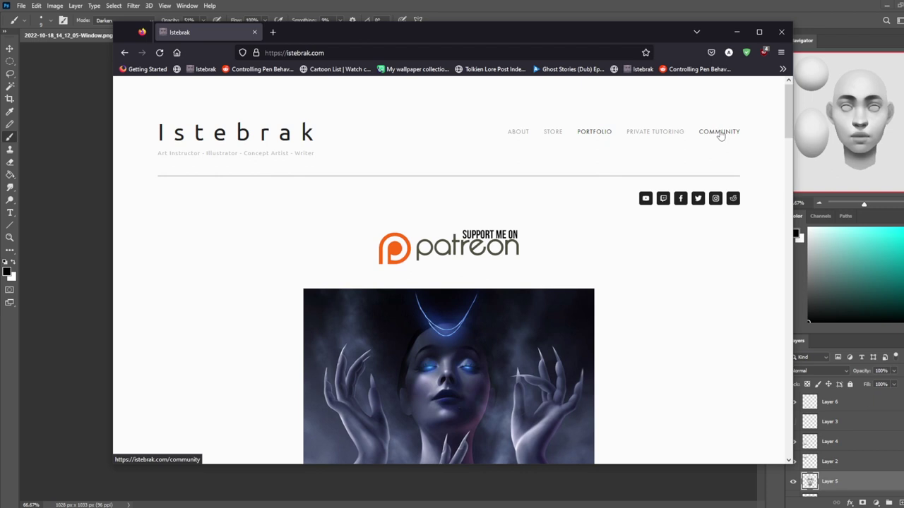
left_click(719, 136)
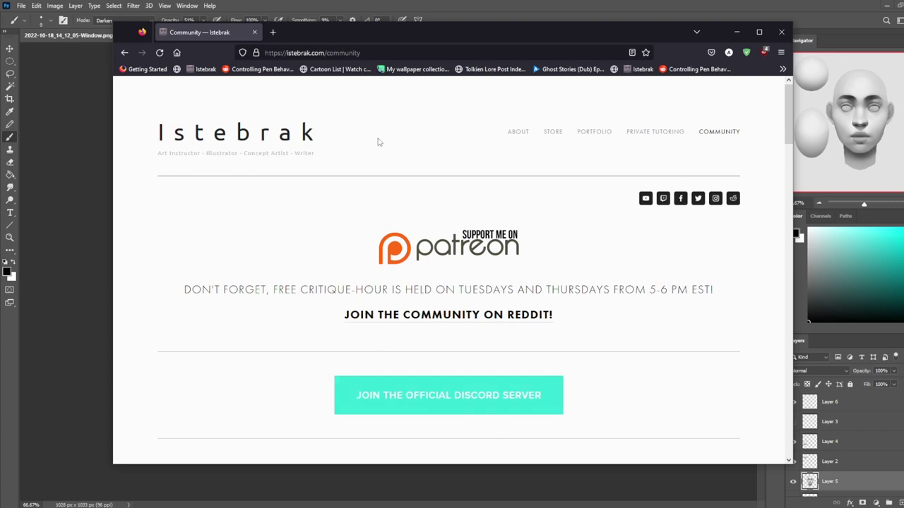
left_click(558, 134)
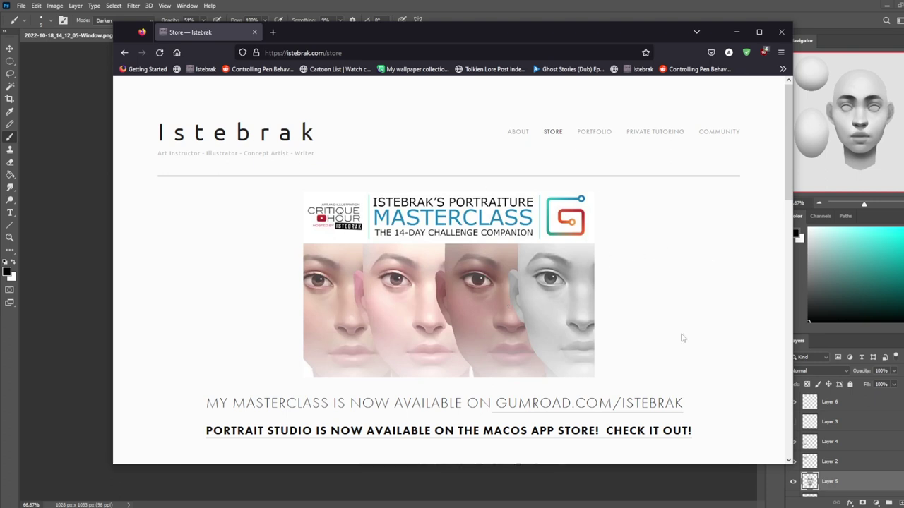
mouse_move(136, 507)
left_click(735, 32)
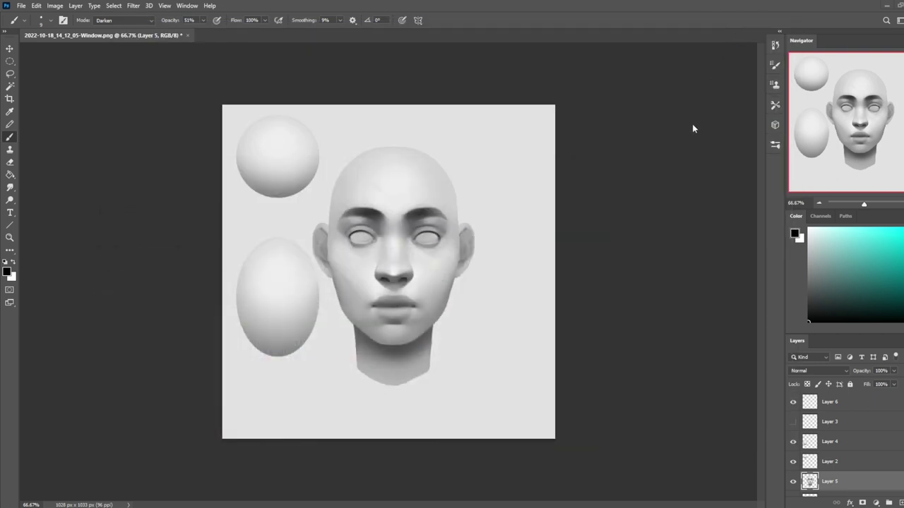